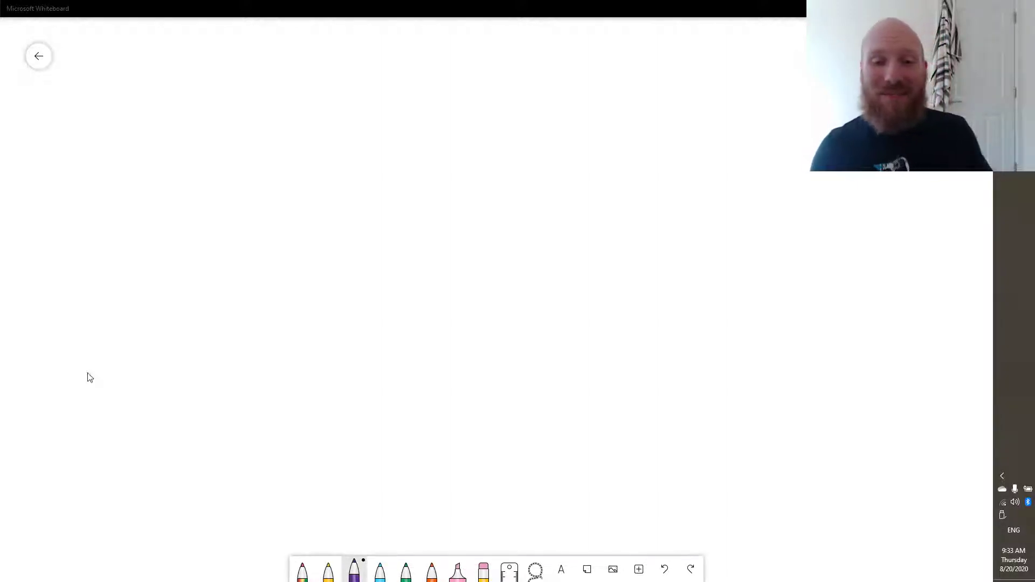
Handwrite 'Pictionary' in blue violet ink across the top of the board
{"action": "left_click", "coordinate": [353, 573]}
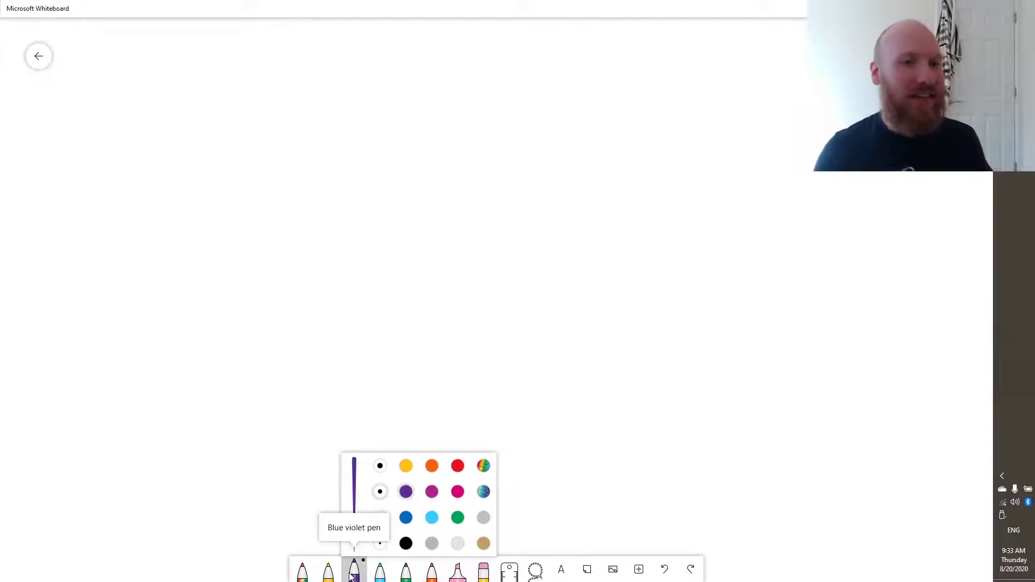
{"action": "mouse_move", "coordinate": [371, 81]}
{"action": "left_mouse_down"}
{"action": "mouse_move", "coordinate": [376, 157]}
{"action": "mouse_move", "coordinate": [372, 121]}
{"action": "mouse_move", "coordinate": [412, 155]}
{"action": "mouse_move", "coordinate": [418, 126]}
{"action": "left_mouse_up"}
{"action": "left_click_drag", "start_coordinate": [437, 138], "coordinate": [439, 154]}
{"action": "mouse_move", "coordinate": [457, 120]}
{"action": "left_mouse_down"}
{"action": "mouse_move", "coordinate": [467, 154]}
{"action": "mouse_move", "coordinate": [467, 134]}
{"action": "left_mouse_up"}
{"action": "left_click_drag", "start_coordinate": [481, 136], "coordinate": [482, 149]}
{"action": "mouse_move", "coordinate": [481, 120]}
{"action": "left_mouse_down"}
{"action": "mouse_move", "coordinate": [545, 159]}
{"action": "mouse_move", "coordinate": [590, 162]}
{"action": "left_mouse_up"}
{"action": "mouse_move", "coordinate": [592, 145]}
{"action": "left_mouse_down"}
{"action": "mouse_move", "coordinate": [643, 141]}
{"action": "mouse_move", "coordinate": [625, 181]}
{"action": "left_mouse_up"}
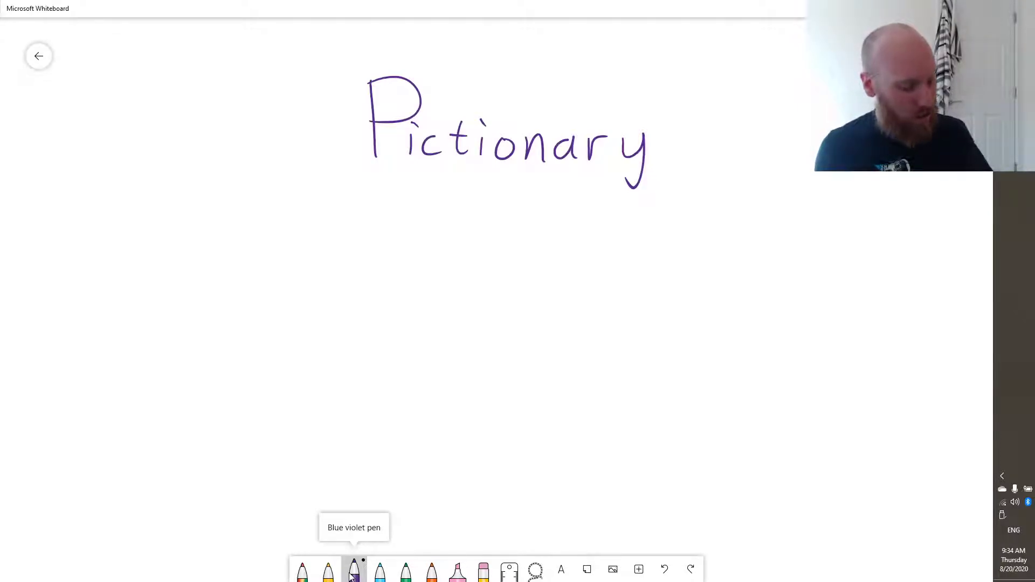
Paste the Pictionary Generator page URL from Chrome onto the board as a link card
{"action": "key", "text": "alt+Tab"}
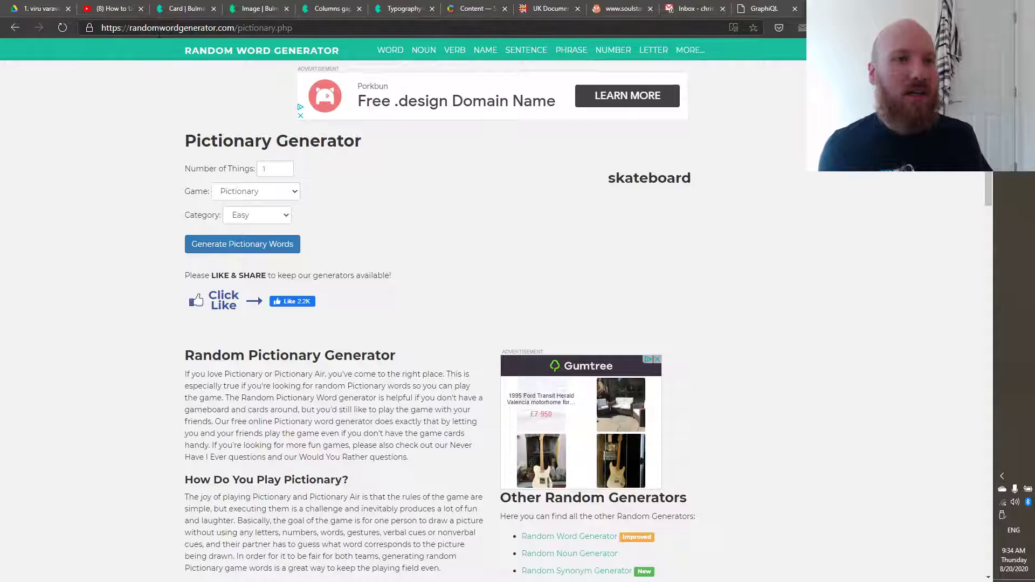
{"action": "left_click", "coordinate": [158, 33]}
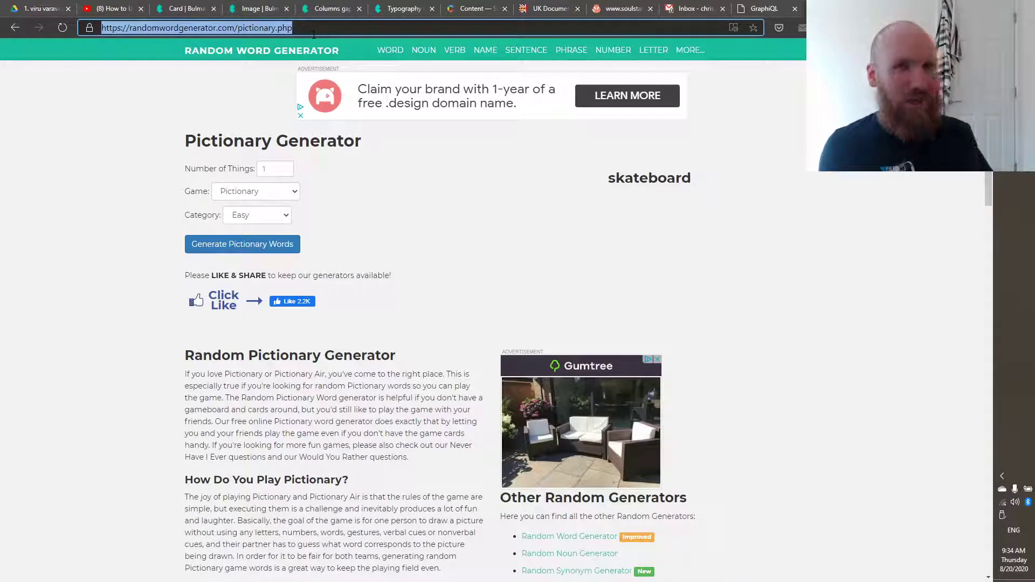
{"action": "key", "text": "alt+Tab"}
{"action": "key", "text": "ctrl+v"}
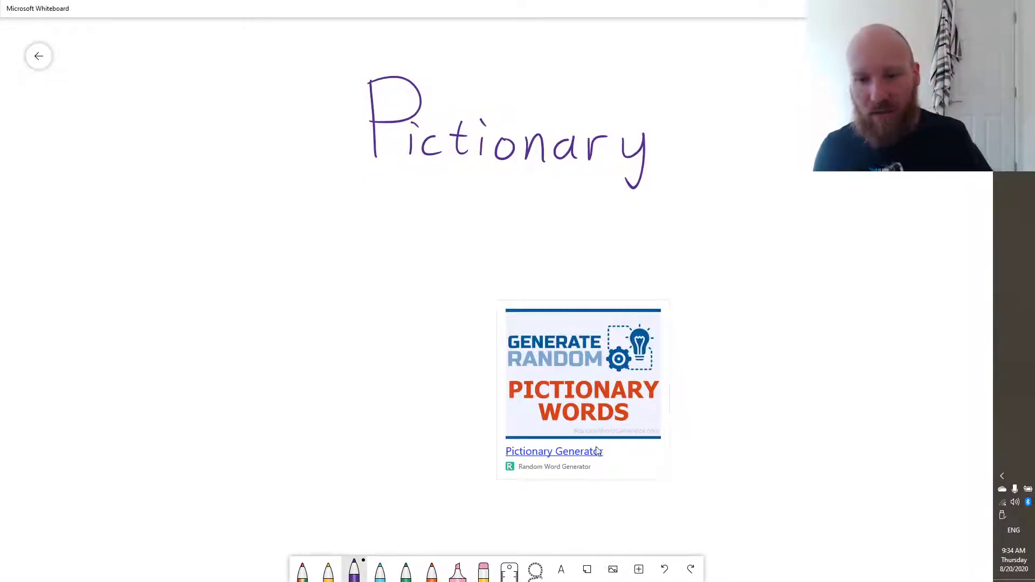
Select and deselect the Pictionary Generator link card, then return to the browser
{"action": "left_click", "coordinate": [590, 406]}
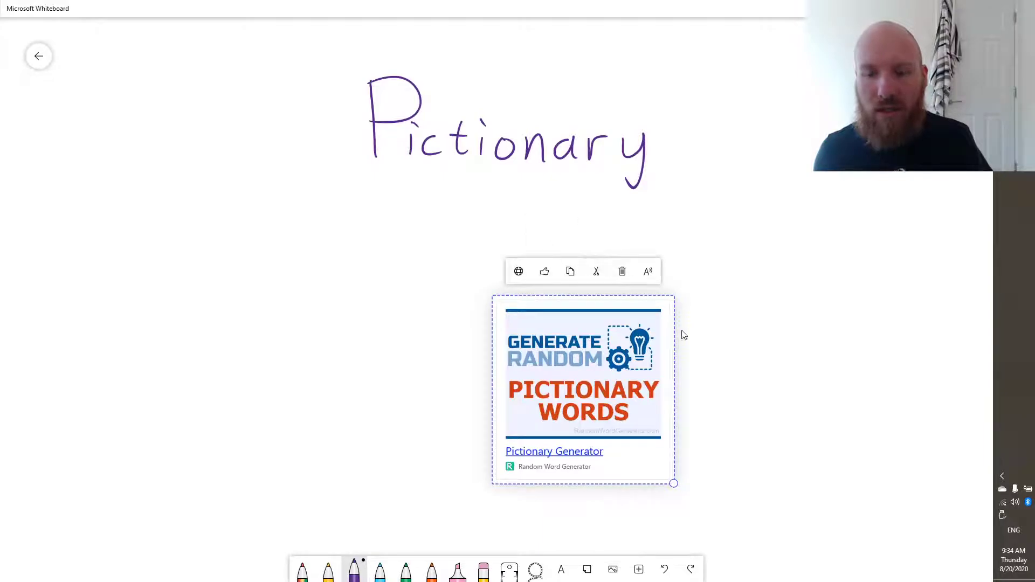
{"action": "left_click", "coordinate": [737, 407]}
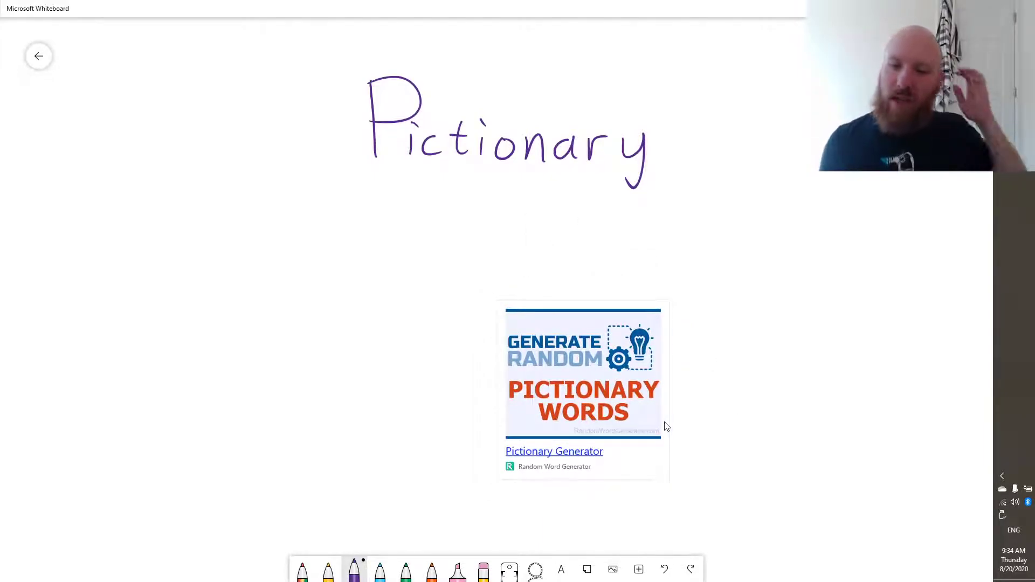
{"action": "key", "text": "alt+Tab"}
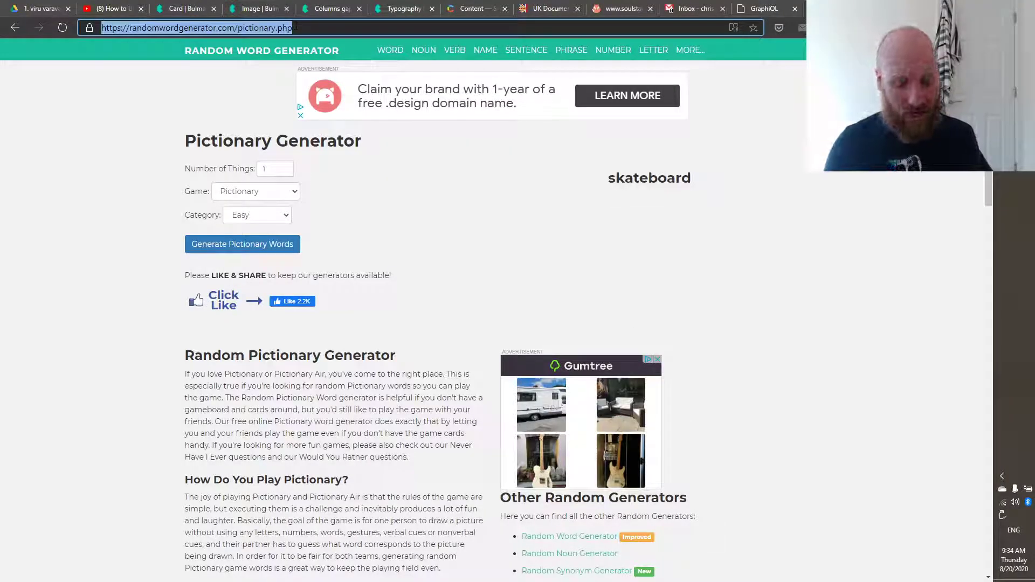
Wrap the Pictionary Generator URL in quotation marks, copy it, and return to Whiteboard
{"action": "left_click", "coordinate": [316, 31]}
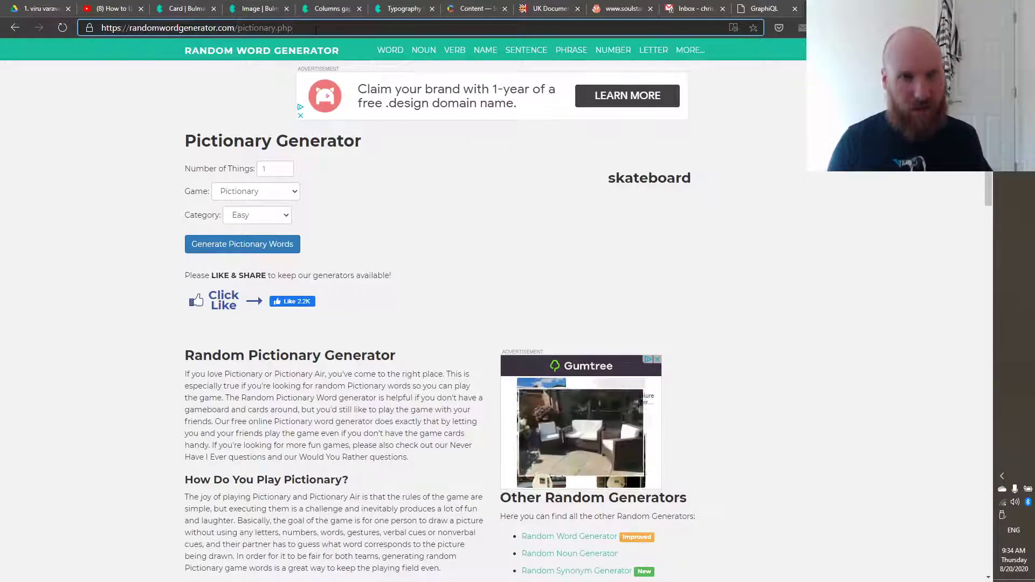
{"action": "type", "text": "\""}
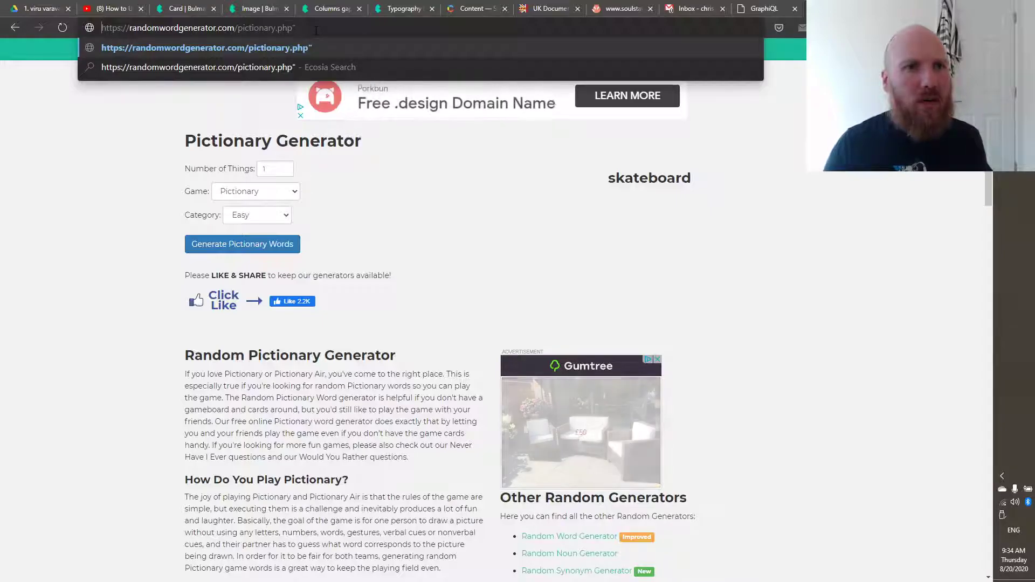
{"action": "type", "text": "\""}
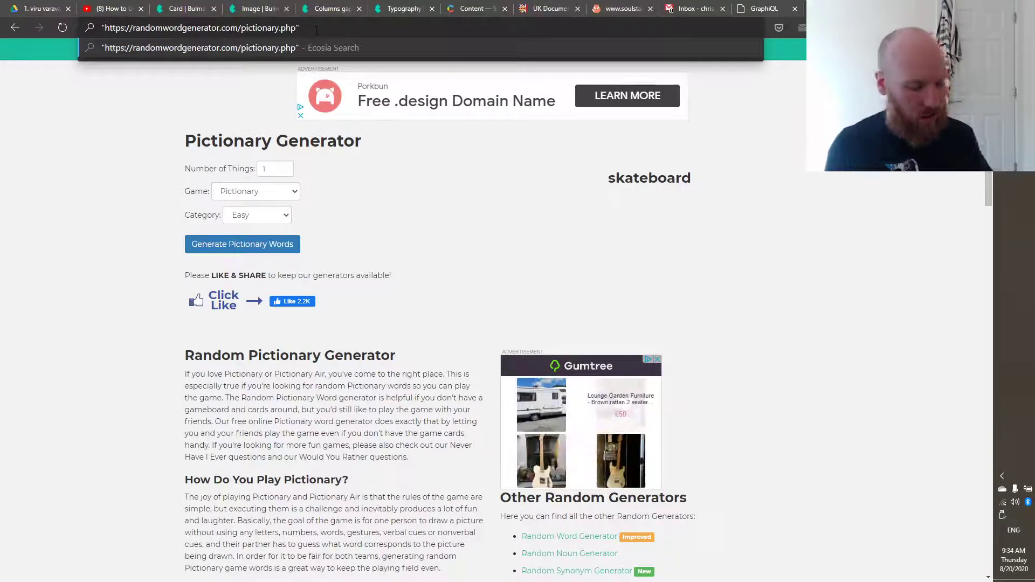
{"action": "key", "text": "ctrl+a"}
{"action": "key", "text": "ctrl+c"}
{"action": "key", "text": "alt+Tab"}
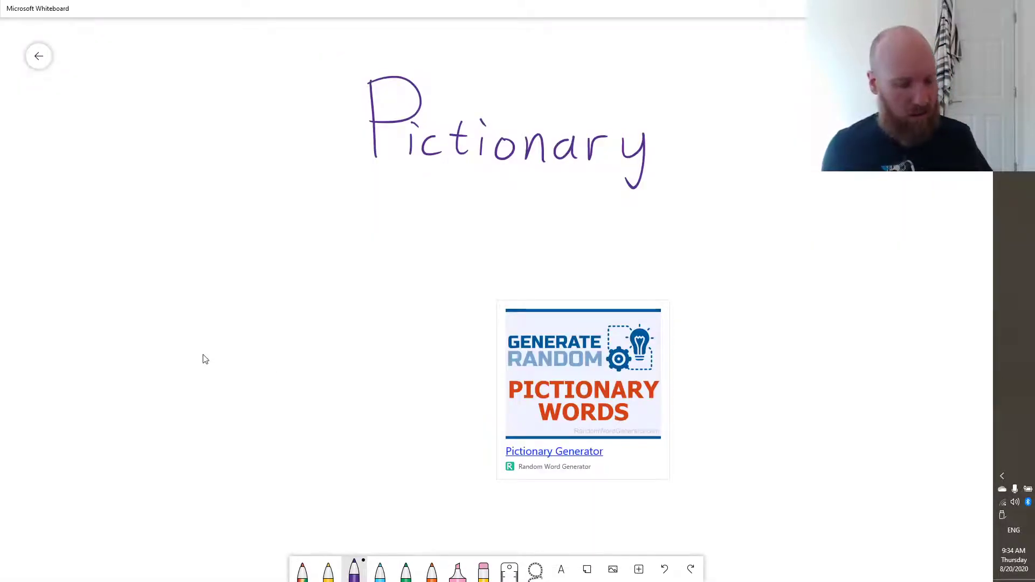
Paste the quoted address as text, widened to one line and enlarged beneath the title
{"action": "key", "text": "ctrl+v"}
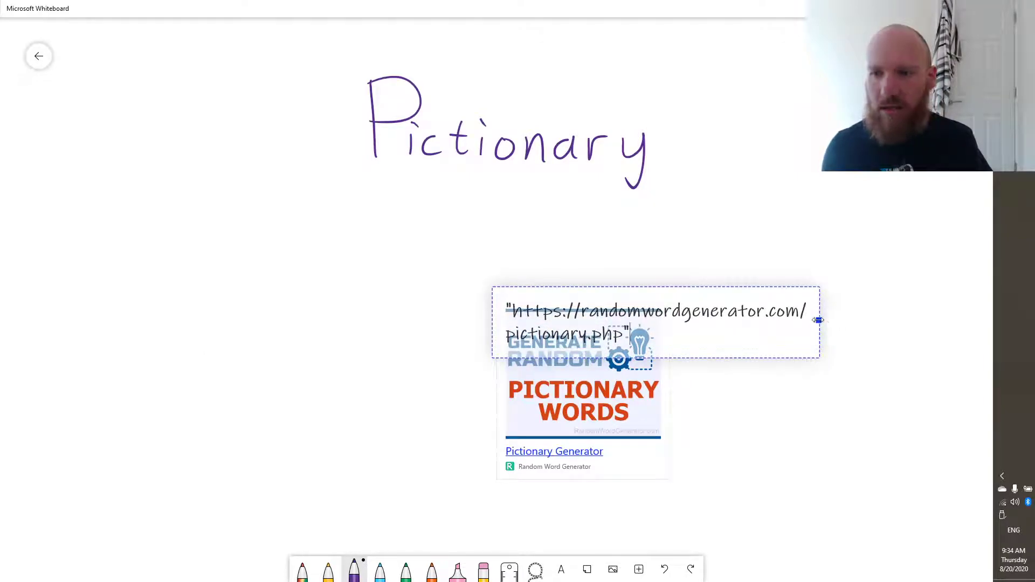
{"action": "left_click_drag", "start_coordinate": [818, 320], "coordinate": [952, 309]}
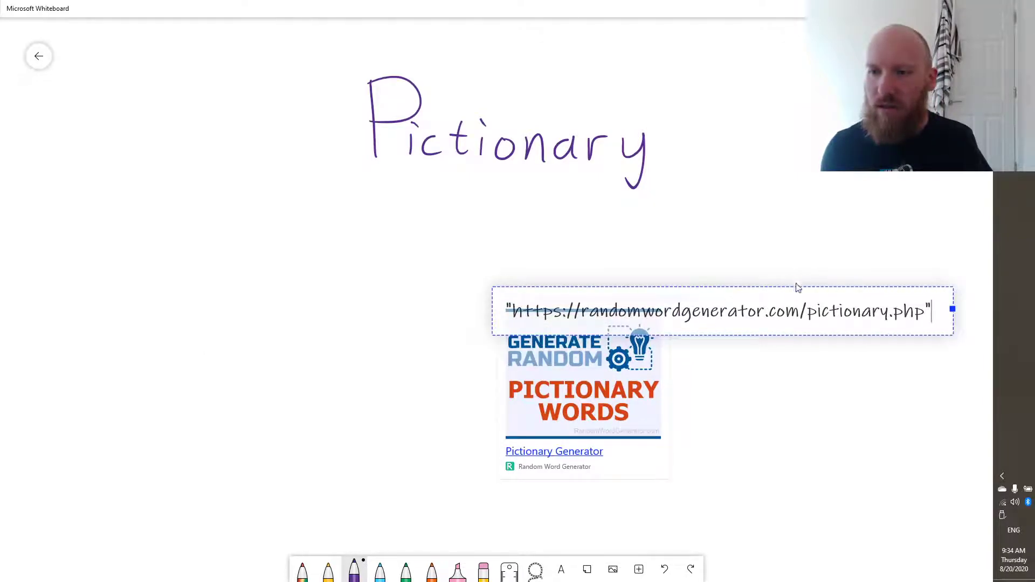
{"action": "left_click_drag", "start_coordinate": [798, 288], "coordinate": [362, 213]}
{"action": "left_click_drag", "start_coordinate": [518, 255], "coordinate": [665, 294]}
{"action": "left_click_drag", "start_coordinate": [505, 227], "coordinate": [717, 229]}
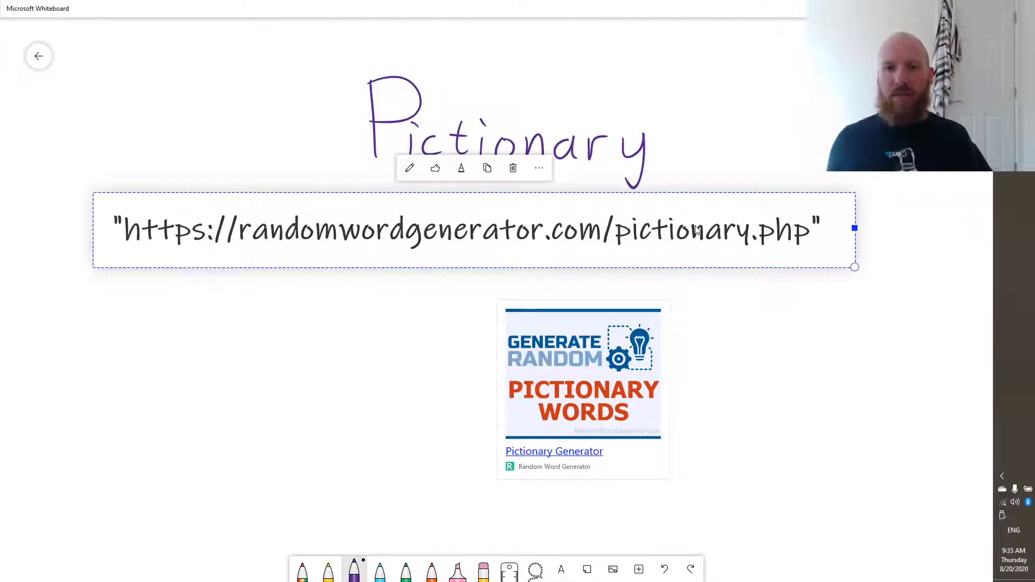
Delete the Pictionary Generator link card from the board
{"action": "left_click", "coordinate": [970, 254]}
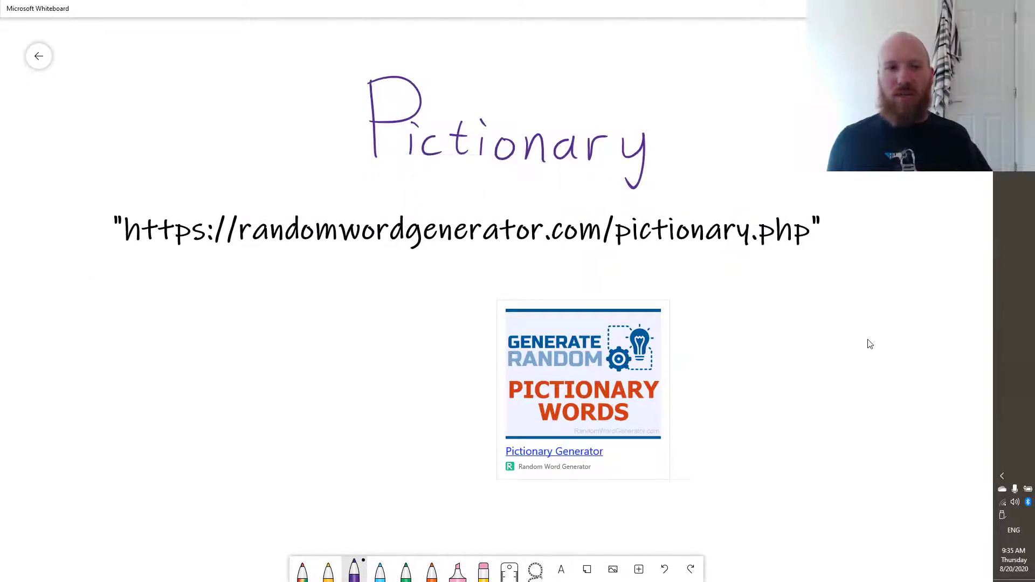
{"action": "left_click", "coordinate": [610, 413]}
{"action": "key", "text": "Delete"}
Draw an orange box with two left column dividers, heading the columns 'c' and 's'
{"action": "key", "text": "Right"}
{"action": "key", "text": "Right"}
{"action": "key", "text": "Right"}
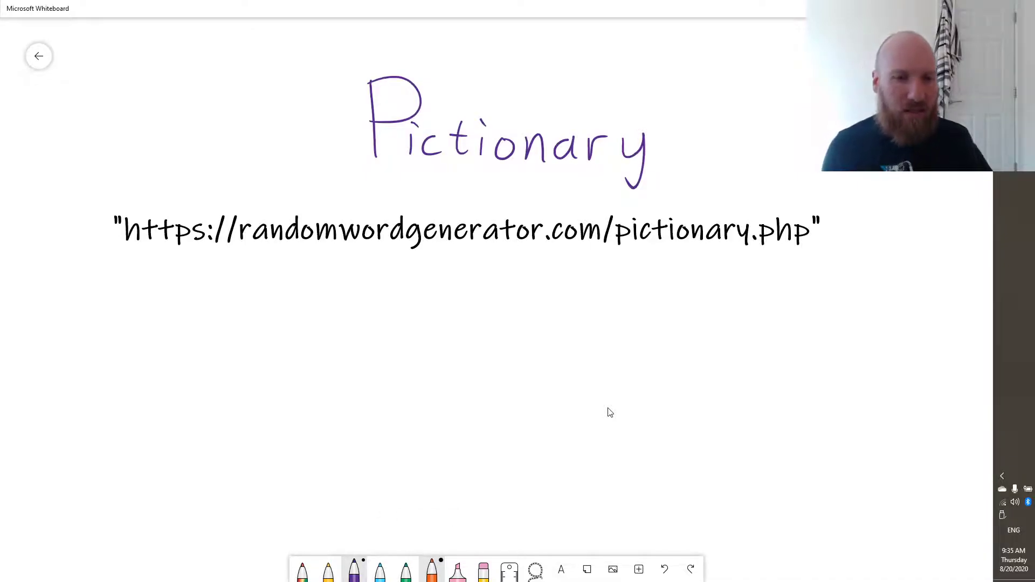
{"action": "left_click_drag", "start_coordinate": [251, 285], "coordinate": [220, 516]}
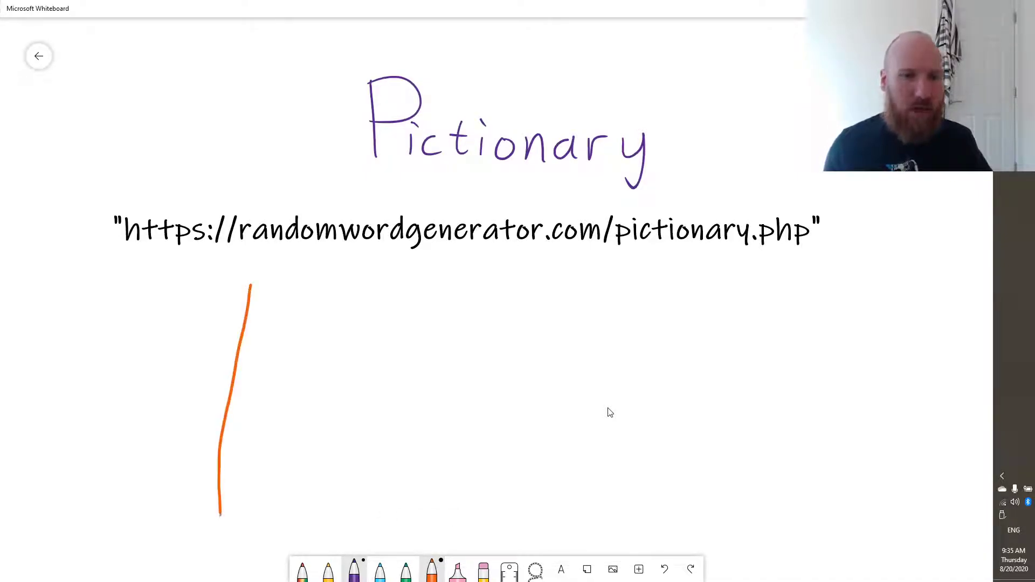
{"action": "mouse_move", "coordinate": [249, 281]}
{"action": "left_mouse_down"}
{"action": "mouse_move", "coordinate": [680, 277]}
{"action": "mouse_move", "coordinate": [647, 438]}
{"action": "mouse_move", "coordinate": [651, 524]}
{"action": "left_mouse_up"}
{"action": "left_click_drag", "start_coordinate": [220, 523], "coordinate": [671, 541]}
{"action": "left_click_drag", "start_coordinate": [375, 286], "coordinate": [353, 530]}
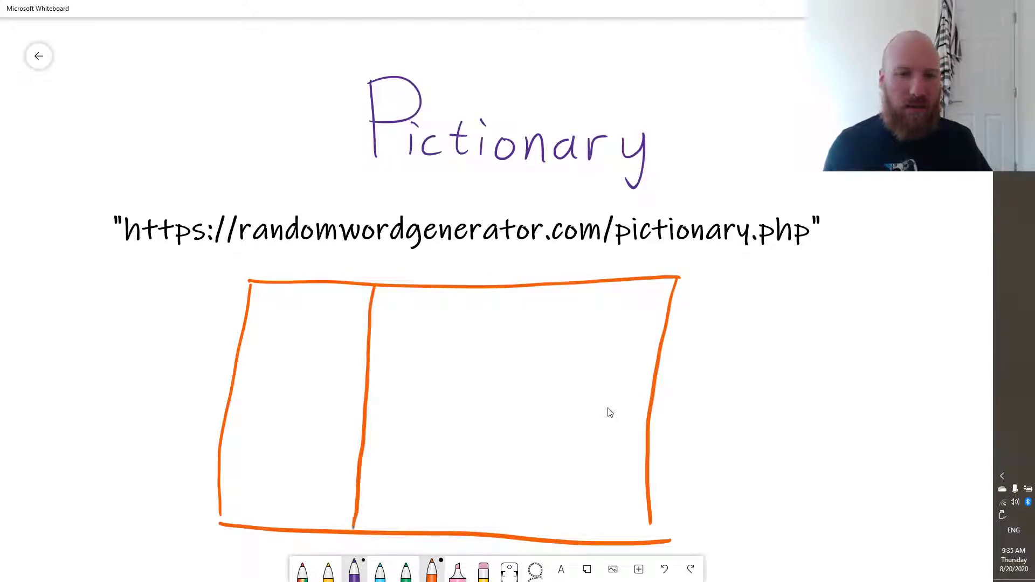
{"action": "left_click_drag", "start_coordinate": [313, 282], "coordinate": [289, 527]}
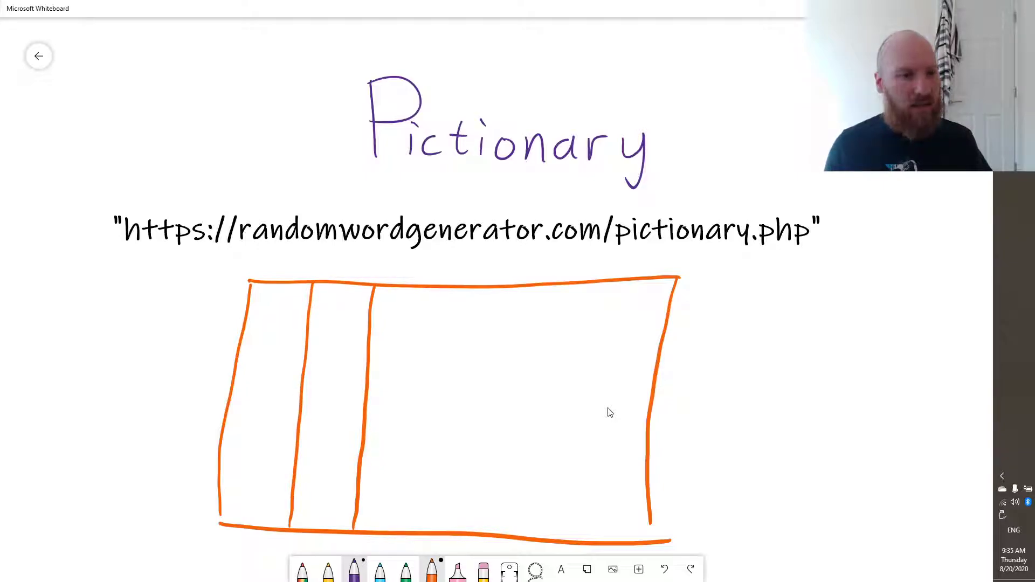
{"action": "mouse_move", "coordinate": [283, 293]}
{"action": "left_mouse_down"}
{"action": "mouse_move", "coordinate": [270, 303]}
{"action": "mouse_move", "coordinate": [282, 309]}
{"action": "left_mouse_up"}
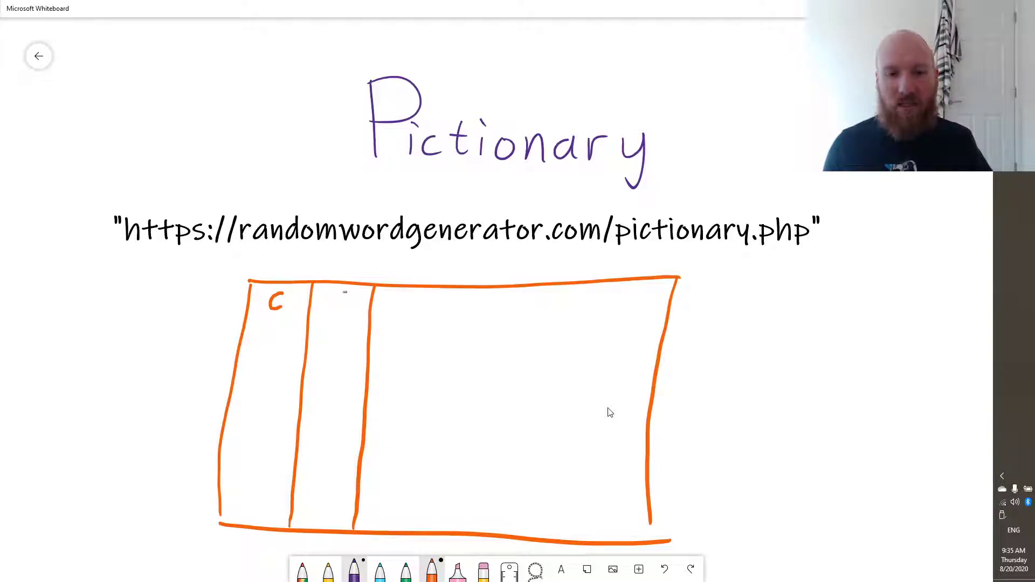
{"action": "left_click_drag", "start_coordinate": [345, 292], "coordinate": [338, 309]}
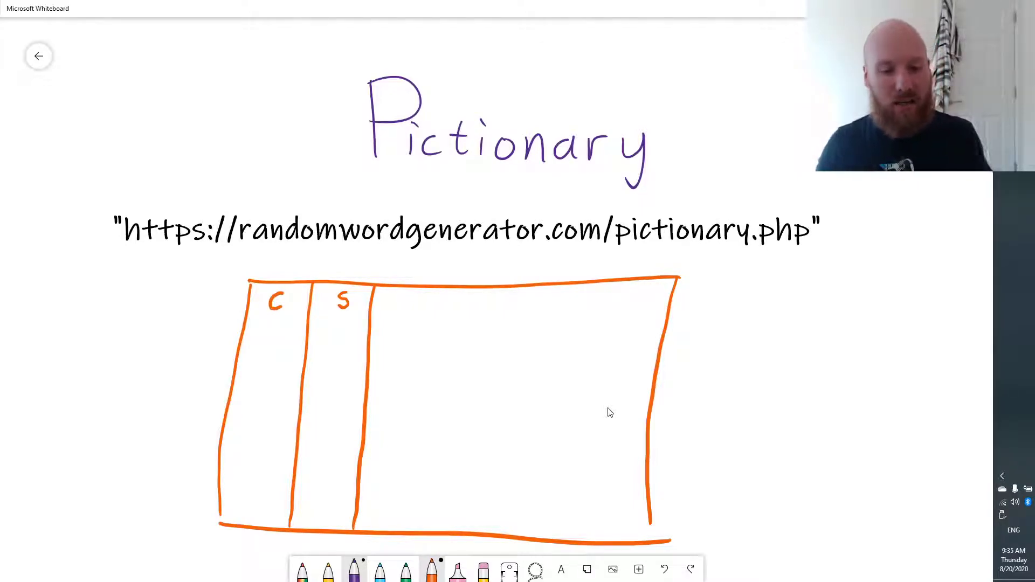
Generate a Medium Pictionary word ('tissue'), then set the category back to Easy
{"action": "key", "text": "alt+Tab"}
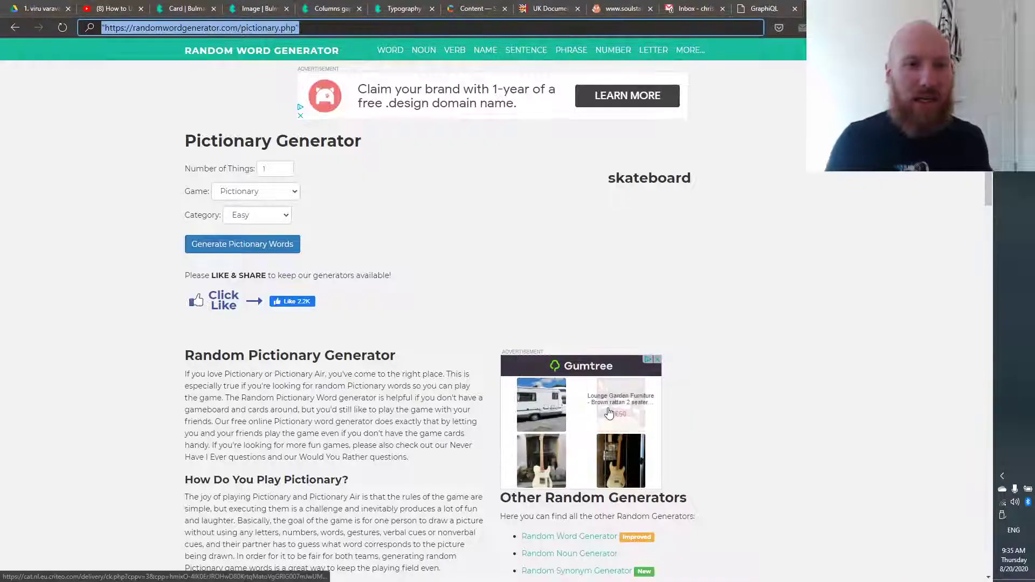
{"action": "left_click", "coordinate": [270, 219]}
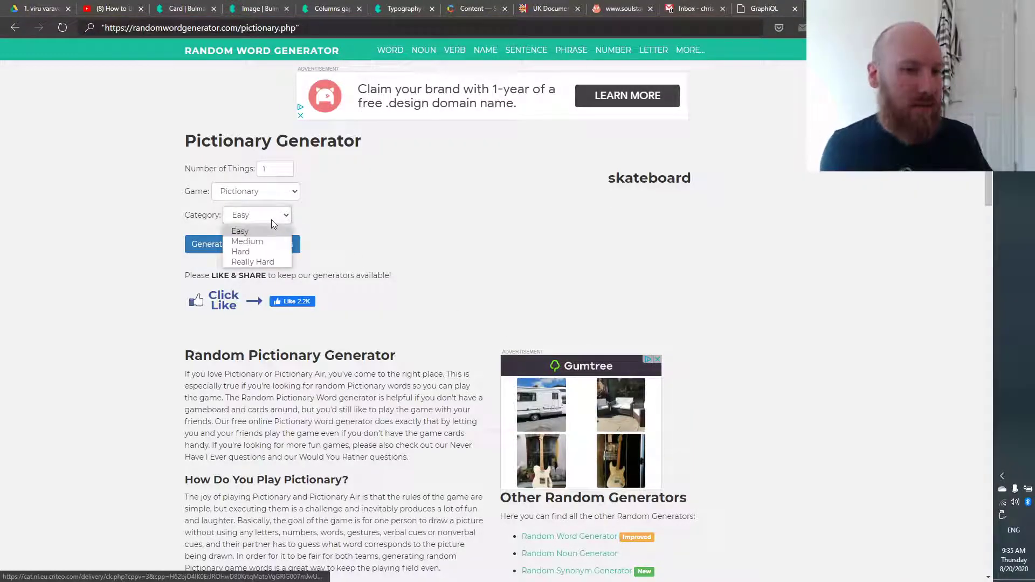
{"action": "left_click", "coordinate": [255, 243]}
{"action": "left_click", "coordinate": [275, 252]}
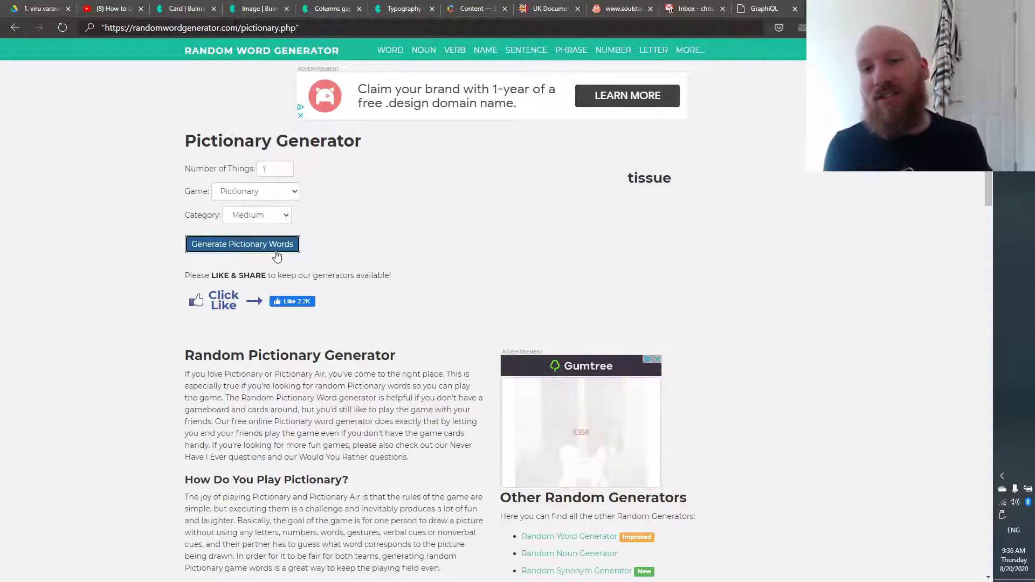
{"action": "left_click", "coordinate": [261, 215]}
{"action": "left_click", "coordinate": [240, 231]}
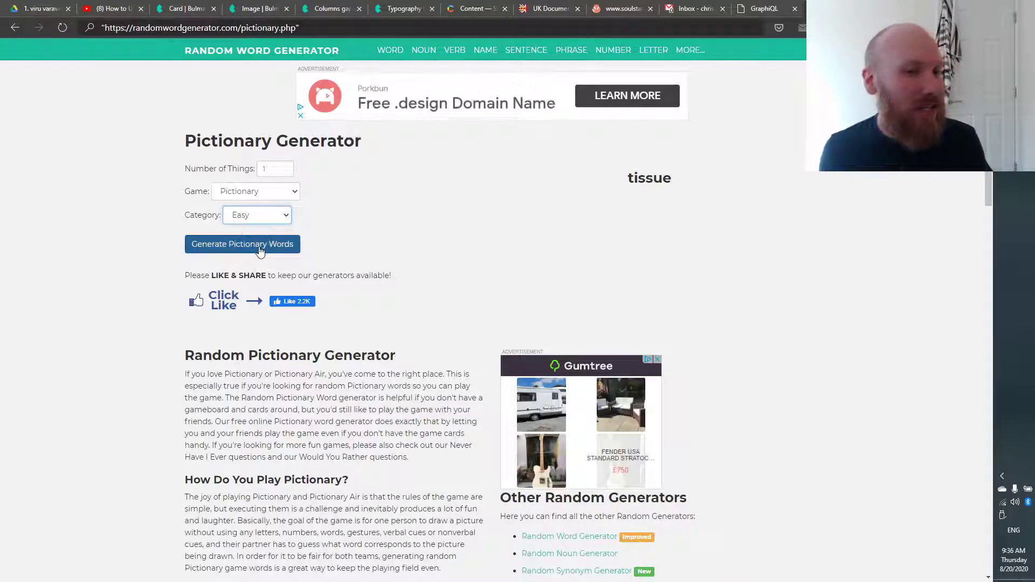
Generate a new Easy Pictionary word, 'dream'
{"action": "left_click", "coordinate": [260, 248]}
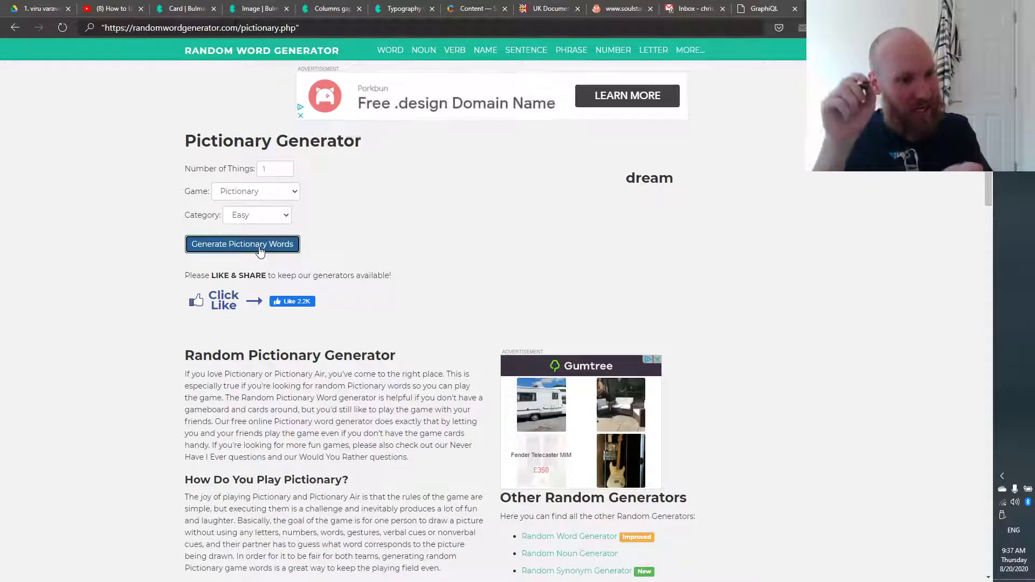
Back on the whiteboard, draw an orange header strip across the top of the table
{"action": "key", "text": "alt+Tab"}
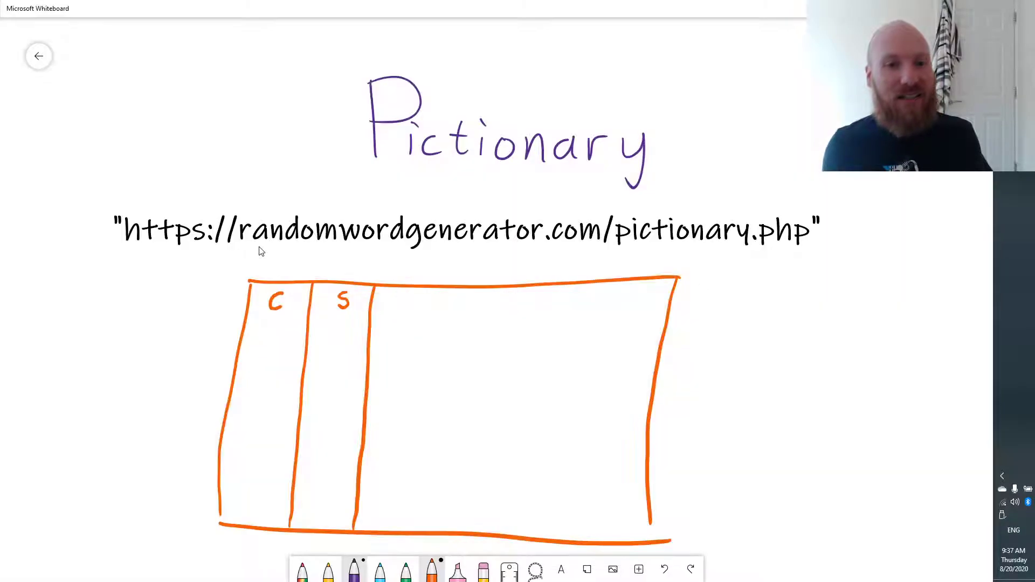
{"action": "mouse_move", "coordinate": [249, 281]}
{"action": "left_mouse_down"}
{"action": "mouse_move", "coordinate": [254, 259]}
{"action": "mouse_move", "coordinate": [571, 251]}
{"action": "mouse_move", "coordinate": [677, 264]}
{"action": "mouse_move", "coordinate": [679, 278]}
{"action": "left_mouse_up"}
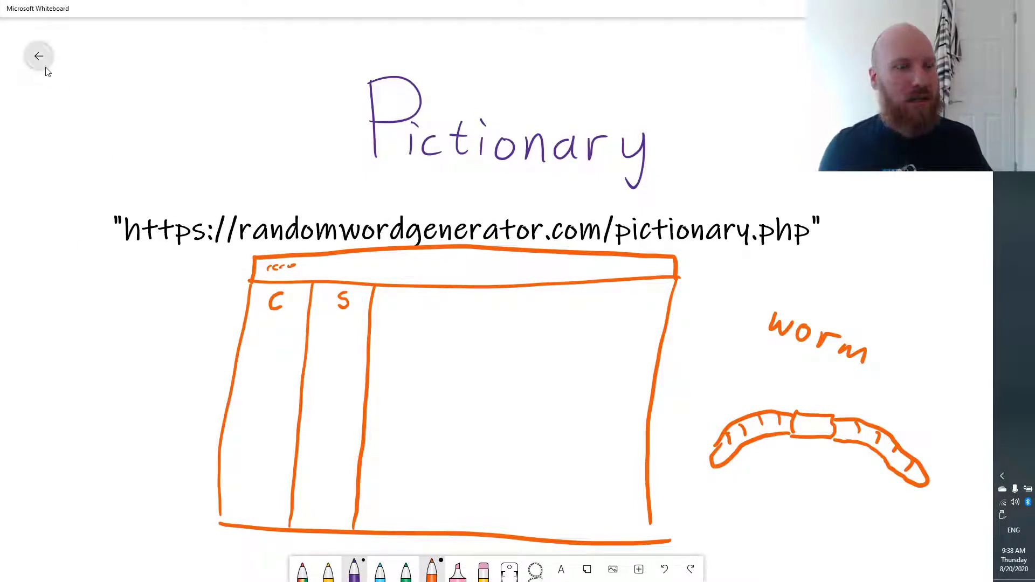
Delete every object on the board, then switch to the purple pen
{"action": "key", "text": "ctrl+a"}
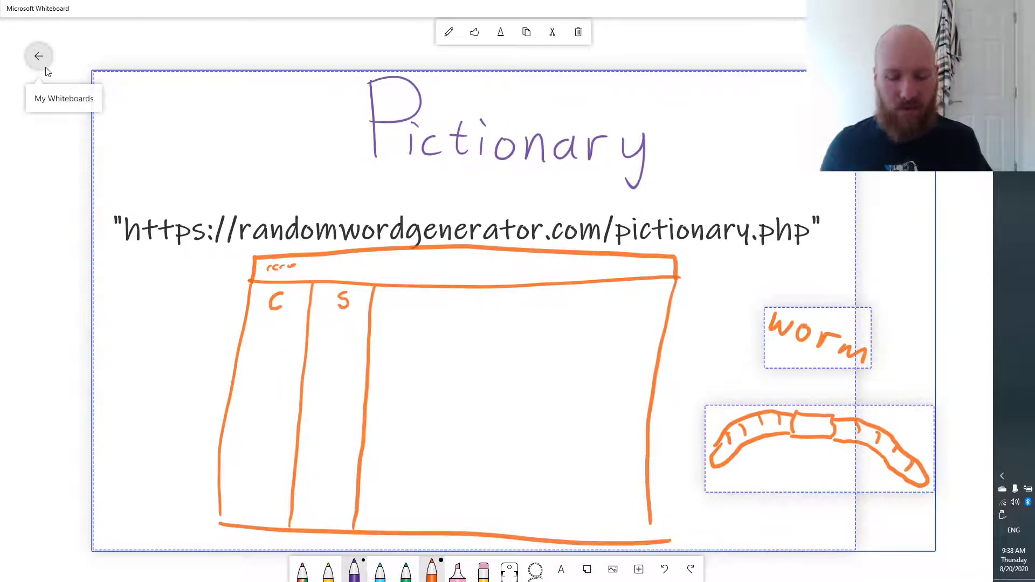
{"action": "key", "text": "Delete"}
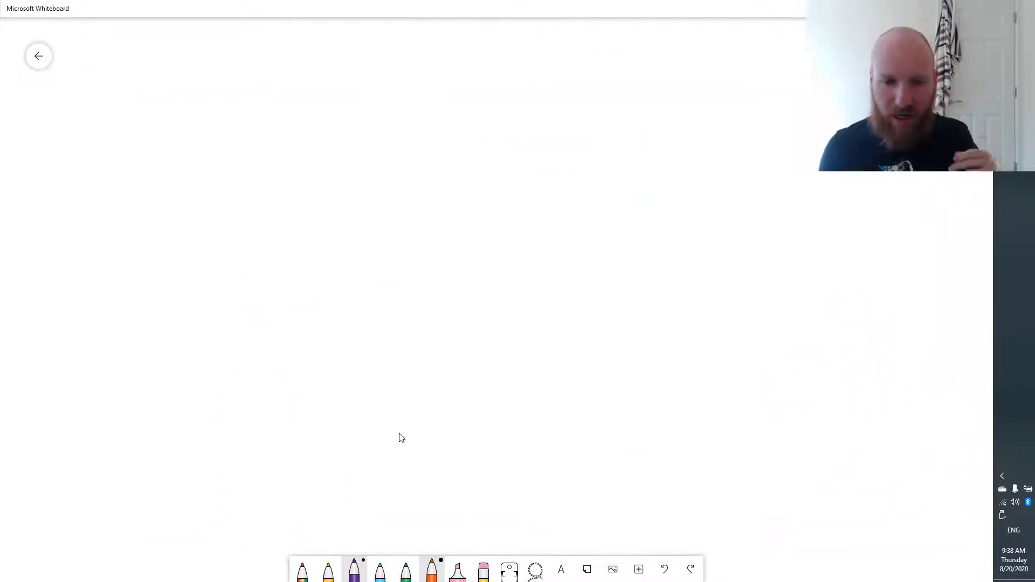
{"action": "left_click", "coordinate": [406, 570]}
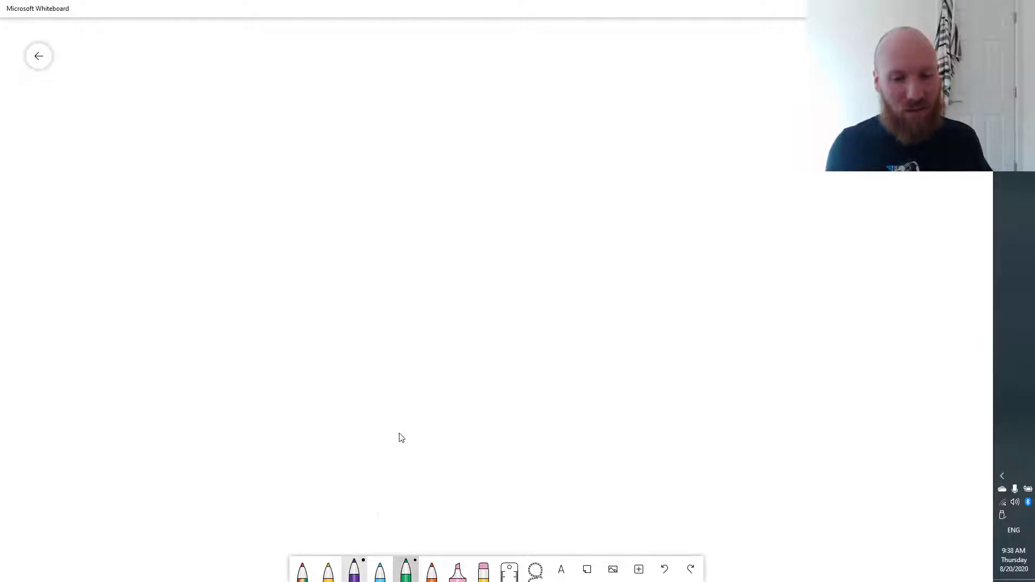
{"action": "left_click", "coordinate": [354, 571]}
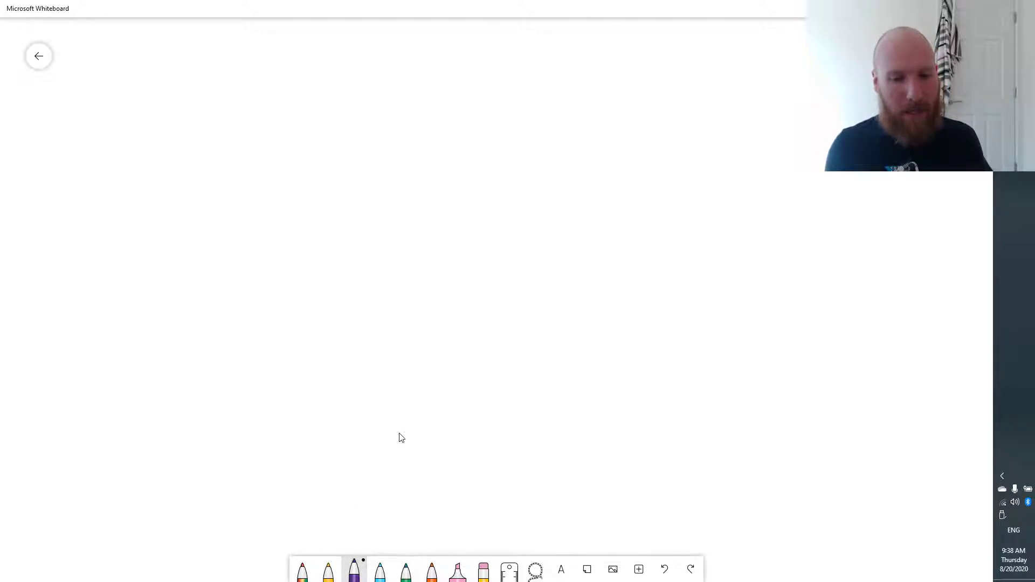
Draw Earth's curved purple outline at the lower left with three landmass outlines inside
{"action": "mouse_move", "coordinate": [0, 382]}
{"action": "left_mouse_down"}
{"action": "mouse_move", "coordinate": [82, 413]}
{"action": "mouse_move", "coordinate": [253, 581]}
{"action": "left_mouse_up"}
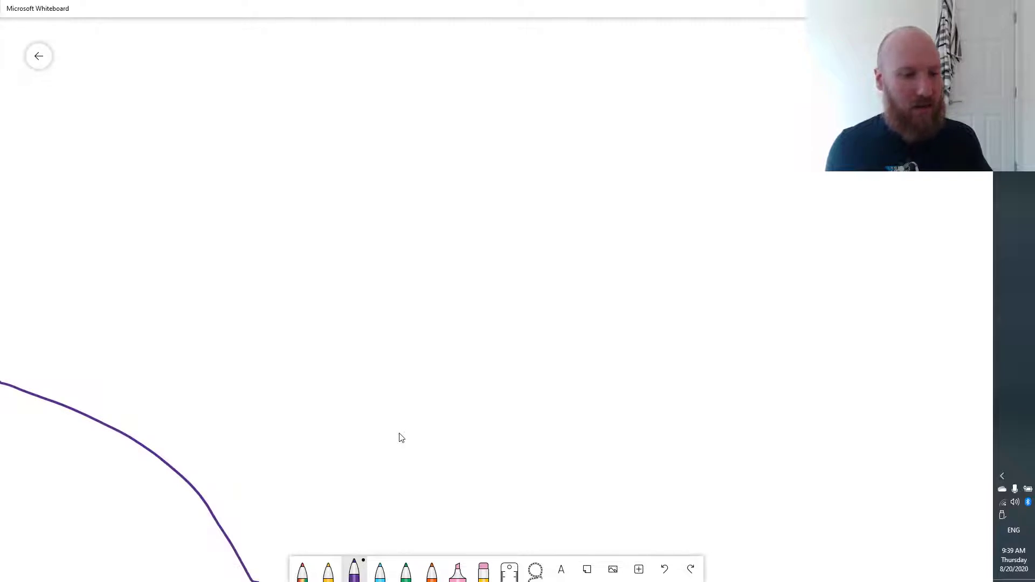
{"action": "mouse_move", "coordinate": [25, 397]}
{"action": "left_mouse_down"}
{"action": "mouse_move", "coordinate": [28, 458]}
{"action": "mouse_move", "coordinate": [59, 489]}
{"action": "mouse_move", "coordinate": [159, 468]}
{"action": "left_mouse_up"}
{"action": "mouse_move", "coordinate": [65, 533]}
{"action": "left_mouse_down"}
{"action": "mouse_move", "coordinate": [141, 581]}
{"action": "mouse_move", "coordinate": [0, 571]}
{"action": "left_mouse_up"}
{"action": "mouse_move", "coordinate": [197, 499]}
{"action": "left_mouse_down"}
{"action": "mouse_move", "coordinate": [167, 515]}
{"action": "mouse_move", "coordinate": [237, 581]}
{"action": "left_mouse_up"}
Hatch the upper and right-hand landmasses in green
{"action": "left_click", "coordinate": [406, 570]}
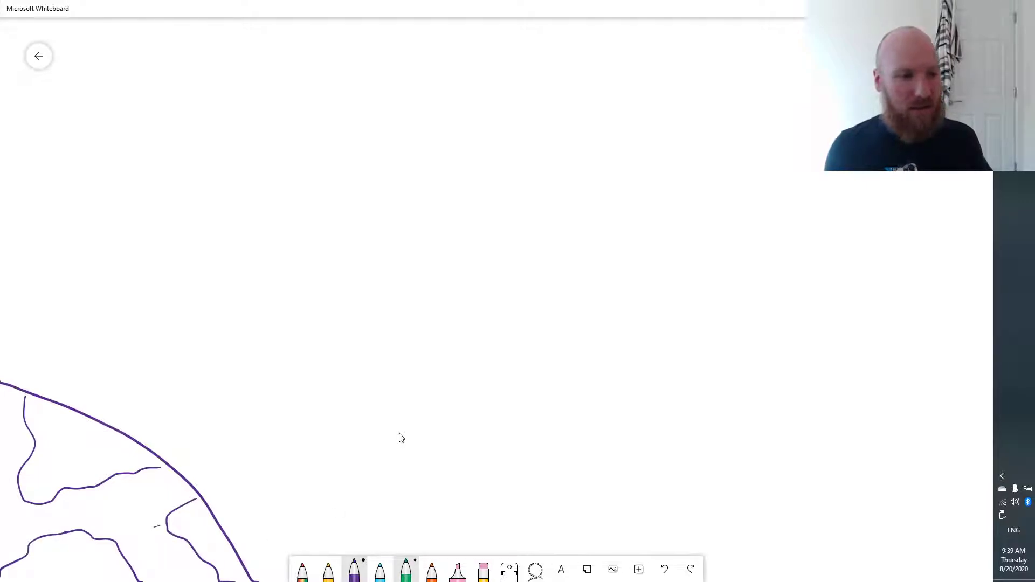
{"action": "left_click_drag", "start_coordinate": [32, 399], "coordinate": [35, 482]}
{"action": "mouse_move", "coordinate": [66, 425]}
{"action": "left_mouse_down"}
{"action": "mouse_move", "coordinate": [47, 496]}
{"action": "mouse_move", "coordinate": [68, 478]}
{"action": "left_mouse_up"}
{"action": "left_click_drag", "start_coordinate": [93, 435], "coordinate": [77, 488]}
{"action": "mouse_move", "coordinate": [106, 442]}
{"action": "left_mouse_down"}
{"action": "mouse_move", "coordinate": [91, 478]}
{"action": "mouse_move", "coordinate": [110, 470]}
{"action": "left_mouse_up"}
{"action": "left_click_drag", "start_coordinate": [127, 448], "coordinate": [131, 465]}
{"action": "left_click_drag", "start_coordinate": [180, 513], "coordinate": [177, 526]}
{"action": "left_click_drag", "start_coordinate": [201, 505], "coordinate": [193, 543]}
{"action": "left_click_drag", "start_coordinate": [213, 527], "coordinate": [205, 547]}
{"action": "left_click_drag", "start_coordinate": [224, 538], "coordinate": [224, 567]}
{"action": "left_click_drag", "start_coordinate": [239, 565], "coordinate": [233, 577]}
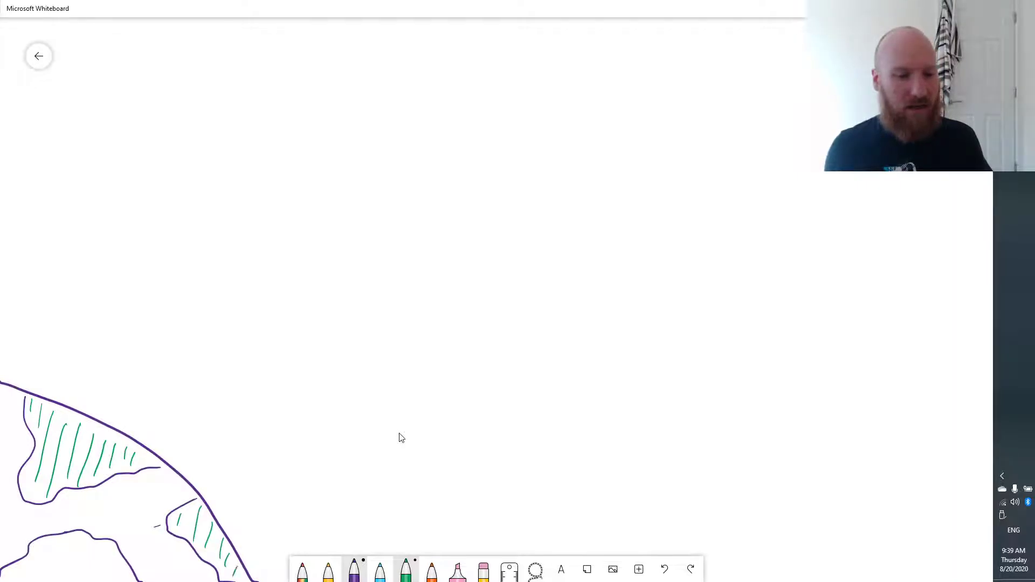
Hatch the lowest landmass in green as well
{"action": "left_click_drag", "start_coordinate": [20, 568], "coordinate": [14, 581]}
{"action": "left_click_drag", "start_coordinate": [48, 545], "coordinate": [37, 578]}
{"action": "mouse_move", "coordinate": [74, 538]}
{"action": "left_mouse_down"}
{"action": "mouse_move", "coordinate": [61, 580]}
{"action": "mouse_move", "coordinate": [80, 581]}
{"action": "left_mouse_up"}
{"action": "left_click_drag", "start_coordinate": [101, 561], "coordinate": [97, 581]}
{"action": "left_click_drag", "start_coordinate": [113, 566], "coordinate": [108, 581]}
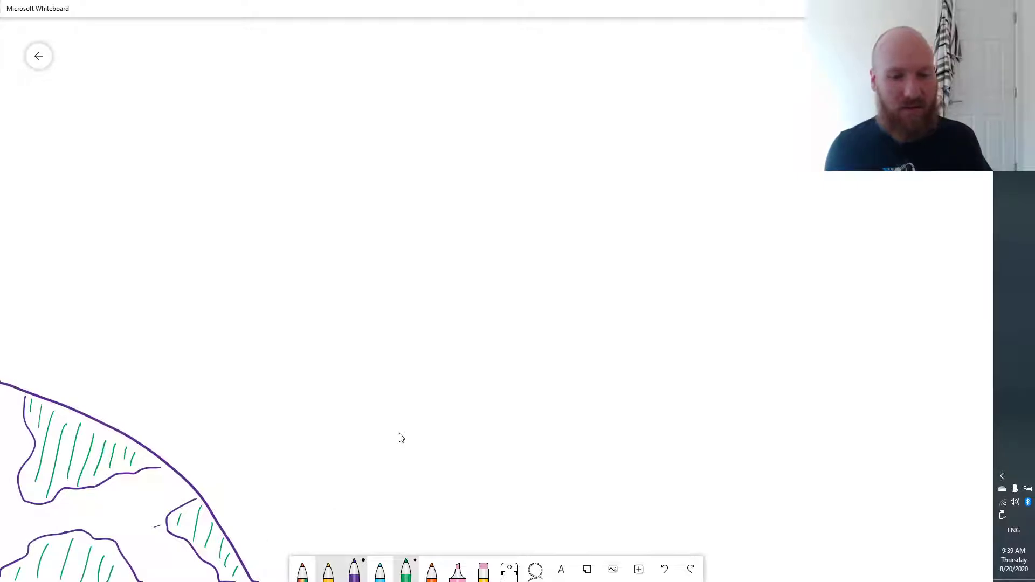
Fill the sea areas around the land with light-blue hatching
{"action": "left_click", "coordinate": [380, 570]}
{"action": "left_click_drag", "start_coordinate": [12, 396], "coordinate": [3, 407]}
{"action": "left_click_drag", "start_coordinate": [20, 420], "coordinate": [1, 464]}
{"action": "left_click_drag", "start_coordinate": [11, 471], "coordinate": [1, 532]}
{"action": "left_click_drag", "start_coordinate": [48, 505], "coordinate": [10, 548]}
{"action": "left_click_drag", "start_coordinate": [22, 531], "coordinate": [8, 549]}
{"action": "left_click_drag", "start_coordinate": [81, 502], "coordinate": [58, 535]}
{"action": "left_click_drag", "start_coordinate": [132, 481], "coordinate": [94, 522]}
{"action": "mouse_move", "coordinate": [164, 482]}
{"action": "left_mouse_down"}
{"action": "mouse_move", "coordinate": [121, 530]}
{"action": "mouse_move", "coordinate": [130, 562]}
{"action": "left_mouse_up"}
{"action": "mouse_move", "coordinate": [169, 542]}
{"action": "left_mouse_down"}
{"action": "mouse_move", "coordinate": [146, 569]}
{"action": "mouse_move", "coordinate": [161, 580]}
{"action": "left_mouse_up"}
{"action": "mouse_move", "coordinate": [194, 571]}
{"action": "left_mouse_down"}
{"action": "mouse_move", "coordinate": [181, 581]}
{"action": "mouse_move", "coordinate": [204, 581]}
{"action": "left_mouse_up"}
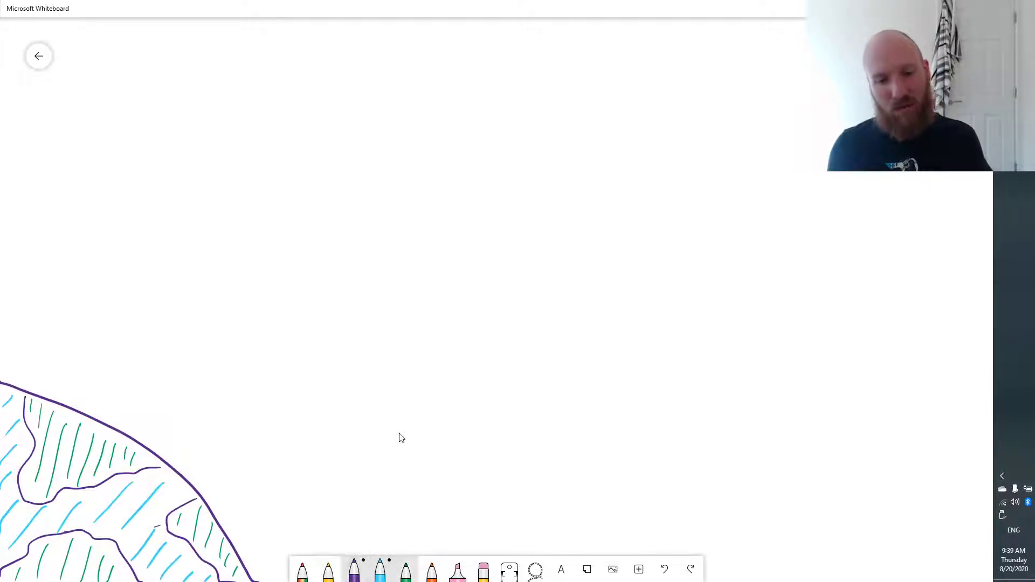
Write the label 'Earth' in purple above the globe
{"action": "left_click", "coordinate": [354, 570]}
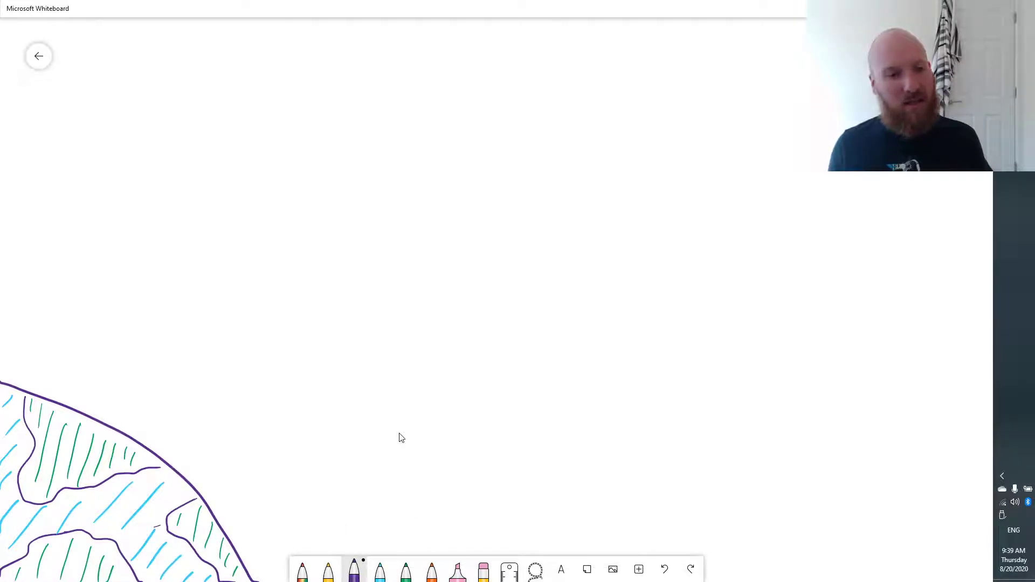
{"action": "mouse_move", "coordinate": [50, 338]}
{"action": "left_mouse_down"}
{"action": "mouse_move", "coordinate": [19, 372]}
{"action": "mouse_move", "coordinate": [34, 380]}
{"action": "left_mouse_up"}
{"action": "left_click_drag", "start_coordinate": [25, 366], "coordinate": [60, 386]}
{"action": "mouse_move", "coordinate": [67, 381]}
{"action": "left_mouse_down"}
{"action": "mouse_move", "coordinate": [83, 382]}
{"action": "mouse_move", "coordinate": [96, 405]}
{"action": "left_mouse_up"}
{"action": "mouse_move", "coordinate": [91, 392]}
{"action": "left_mouse_down"}
{"action": "mouse_move", "coordinate": [107, 389]}
{"action": "mouse_move", "coordinate": [113, 412]}
{"action": "mouse_move", "coordinate": [128, 416]}
{"action": "left_mouse_up"}
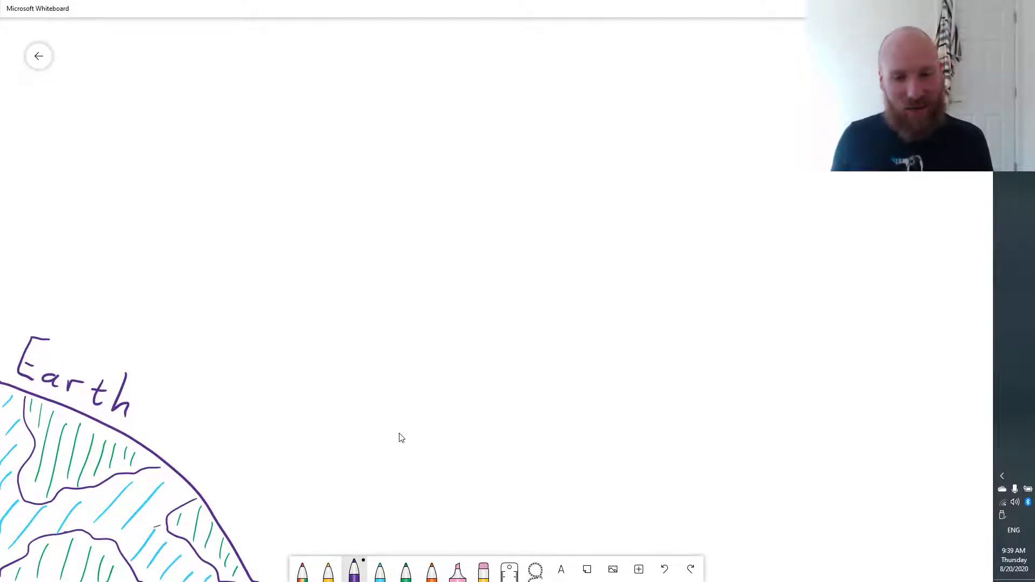
Draw two parallel winding orange lines from Earth's edge rightward across the board
{"action": "left_click", "coordinate": [432, 570]}
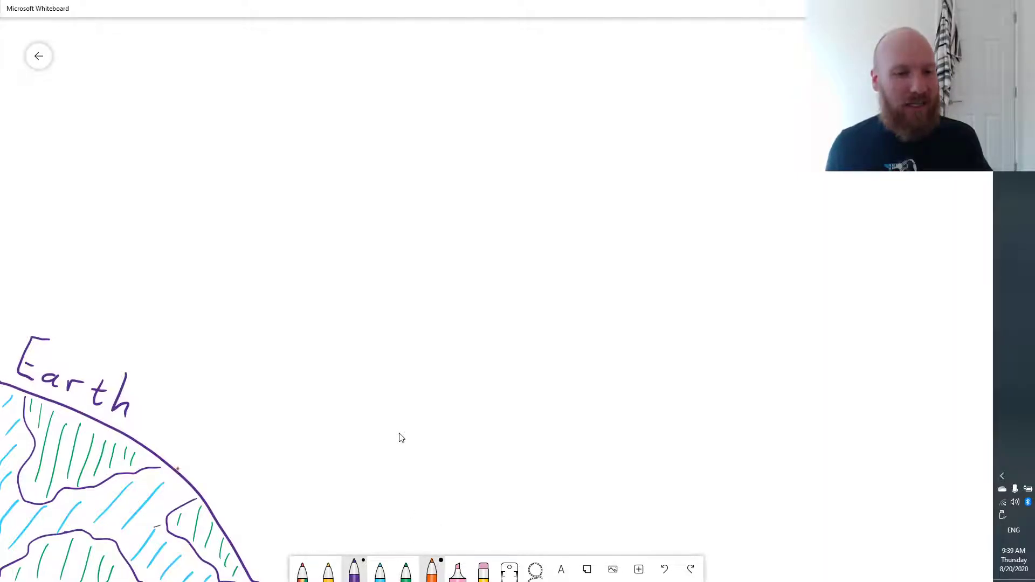
{"action": "mouse_move", "coordinate": [178, 470]}
{"action": "left_mouse_down"}
{"action": "mouse_move", "coordinate": [185, 411]}
{"action": "mouse_move", "coordinate": [220, 389]}
{"action": "mouse_move", "coordinate": [306, 419]}
{"action": "mouse_move", "coordinate": [300, 226]}
{"action": "mouse_move", "coordinate": [402, 224]}
{"action": "mouse_move", "coordinate": [444, 266]}
{"action": "mouse_move", "coordinate": [517, 231]}
{"action": "mouse_move", "coordinate": [558, 307]}
{"action": "mouse_move", "coordinate": [413, 330]}
{"action": "mouse_move", "coordinate": [364, 293]}
{"action": "mouse_move", "coordinate": [367, 257]}
{"action": "left_mouse_up"}
{"action": "mouse_move", "coordinate": [384, 215]}
{"action": "left_mouse_down"}
{"action": "mouse_move", "coordinate": [467, 146]}
{"action": "mouse_move", "coordinate": [610, 171]}
{"action": "mouse_move", "coordinate": [677, 296]}
{"action": "mouse_move", "coordinate": [709, 226]}
{"action": "mouse_move", "coordinate": [778, 222]}
{"action": "mouse_move", "coordinate": [782, 379]}
{"action": "mouse_move", "coordinate": [809, 379]}
{"action": "left_mouse_up"}
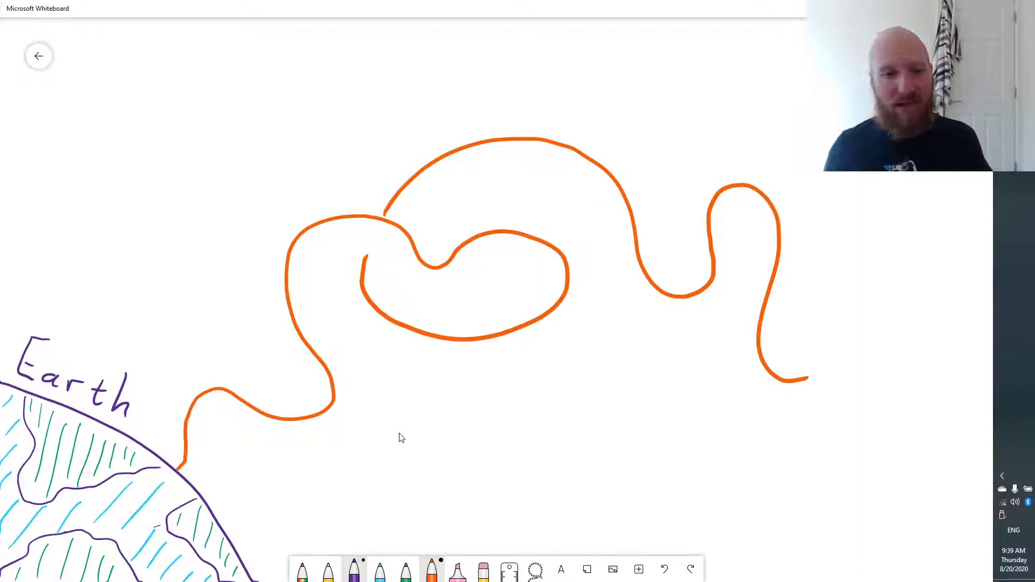
{"action": "mouse_move", "coordinate": [192, 486]}
{"action": "left_mouse_down"}
{"action": "mouse_move", "coordinate": [211, 444]}
{"action": "mouse_move", "coordinate": [358, 436]}
{"action": "mouse_move", "coordinate": [370, 363]}
{"action": "mouse_move", "coordinate": [340, 307]}
{"action": "mouse_move", "coordinate": [348, 267]}
{"action": "mouse_move", "coordinate": [366, 255]}
{"action": "mouse_move", "coordinate": [393, 282]}
{"action": "mouse_move", "coordinate": [449, 293]}
{"action": "mouse_move", "coordinate": [488, 267]}
{"action": "mouse_move", "coordinate": [515, 294]}
{"action": "mouse_move", "coordinate": [477, 316]}
{"action": "mouse_move", "coordinate": [426, 317]}
{"action": "mouse_move", "coordinate": [407, 298]}
{"action": "left_mouse_up"}
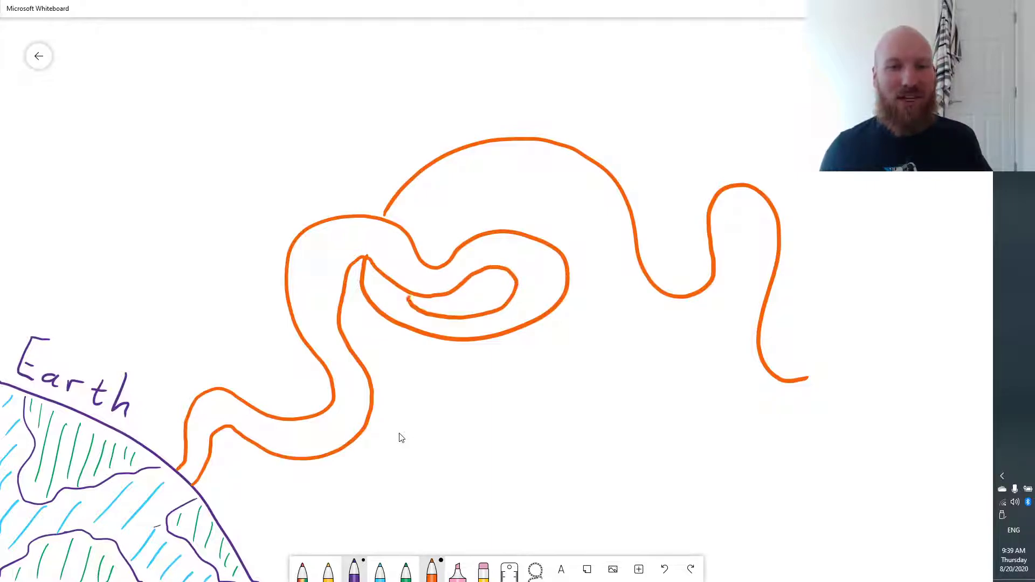
{"action": "mouse_move", "coordinate": [409, 238]}
{"action": "left_mouse_down"}
{"action": "mouse_move", "coordinate": [481, 174]}
{"action": "mouse_move", "coordinate": [567, 184]}
{"action": "mouse_move", "coordinate": [610, 250]}
{"action": "mouse_move", "coordinate": [642, 327]}
{"action": "mouse_move", "coordinate": [691, 328]}
{"action": "mouse_move", "coordinate": [726, 305]}
{"action": "mouse_move", "coordinate": [753, 238]}
{"action": "mouse_move", "coordinate": [738, 283]}
{"action": "mouse_move", "coordinate": [752, 388]}
{"action": "mouse_move", "coordinate": [798, 408]}
{"action": "left_mouse_up"}
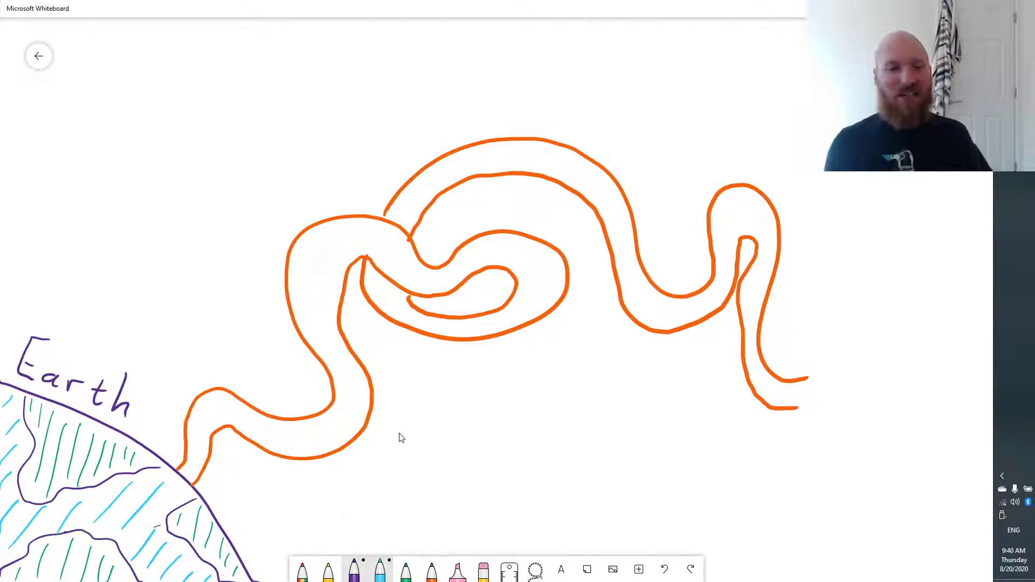
Draw light-blue cross lines dividing the path's lower bends and inner loop into spaces
{"action": "mouse_move", "coordinate": [198, 405]}
{"action": "left_mouse_down"}
{"action": "mouse_move", "coordinate": [218, 430]}
{"action": "mouse_move", "coordinate": [268, 447]}
{"action": "left_mouse_up"}
{"action": "left_click_drag", "start_coordinate": [323, 417], "coordinate": [342, 443]}
{"action": "left_click_drag", "start_coordinate": [326, 364], "coordinate": [353, 354]}
{"action": "left_click_drag", "start_coordinate": [295, 296], "coordinate": [340, 308]}
{"action": "left_click_drag", "start_coordinate": [318, 226], "coordinate": [351, 258]}
{"action": "mouse_move", "coordinate": [399, 232]}
{"action": "left_mouse_down"}
{"action": "mouse_move", "coordinate": [388, 270]}
{"action": "mouse_move", "coordinate": [452, 284]}
{"action": "left_mouse_up"}
{"action": "left_click_drag", "start_coordinate": [502, 236], "coordinate": [498, 263]}
{"action": "left_click_drag", "start_coordinate": [509, 306], "coordinate": [521, 325]}
{"action": "left_click_drag", "start_coordinate": [435, 319], "coordinate": [429, 332]}
{"action": "left_click_drag", "start_coordinate": [409, 299], "coordinate": [371, 302]}
Divide the upper loop and right bend with blue lines, then begin a purple planet outline
{"action": "left_click_drag", "start_coordinate": [410, 186], "coordinate": [423, 205]}
{"action": "left_click_drag", "start_coordinate": [458, 153], "coordinate": [462, 178]}
{"action": "left_click_drag", "start_coordinate": [532, 142], "coordinate": [529, 173]}
{"action": "left_click_drag", "start_coordinate": [605, 173], "coordinate": [584, 203]}
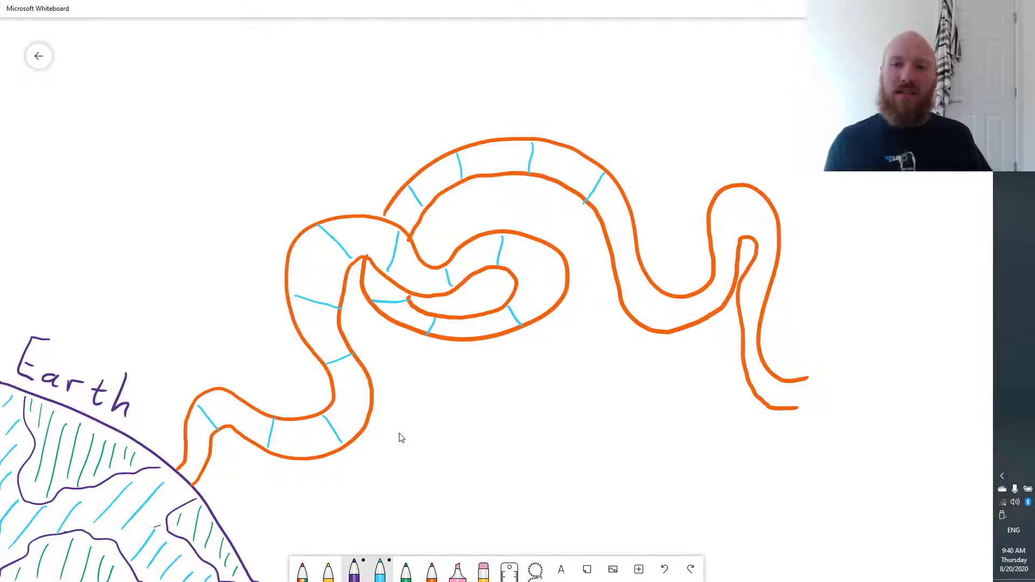
{"action": "mouse_move", "coordinate": [634, 257]}
{"action": "left_mouse_down"}
{"action": "mouse_move", "coordinate": [613, 264]}
{"action": "mouse_move", "coordinate": [642, 322]}
{"action": "left_mouse_up"}
{"action": "left_click_drag", "start_coordinate": [697, 296], "coordinate": [703, 309]}
{"action": "left_click_drag", "start_coordinate": [721, 254], "coordinate": [727, 261]}
{"action": "left_click_drag", "start_coordinate": [765, 209], "coordinate": [759, 226]}
{"action": "left_click_drag", "start_coordinate": [741, 296], "coordinate": [758, 297]}
{"action": "mouse_move", "coordinate": [755, 347]}
{"action": "left_mouse_down"}
{"action": "mouse_move", "coordinate": [743, 356]}
{"action": "mouse_move", "coordinate": [770, 404]}
{"action": "left_mouse_up"}
{"action": "left_click", "coordinate": [354, 570]}
{"action": "mouse_move", "coordinate": [821, 369]}
{"action": "left_mouse_down"}
{"action": "mouse_move", "coordinate": [805, 384]}
{"action": "mouse_move", "coordinate": [800, 446]}
{"action": "mouse_move", "coordinate": [809, 470]}
{"action": "mouse_move", "coordinate": [833, 482]}
{"action": "mouse_move", "coordinate": [813, 470]}
{"action": "mouse_move", "coordinate": [841, 482]}
{"action": "mouse_move", "coordinate": [879, 479]}
{"action": "left_mouse_up"}
Extend the purple planet outline and draw several small crater circles inside it
{"action": "mouse_move", "coordinate": [820, 371]}
{"action": "left_mouse_down"}
{"action": "mouse_move", "coordinate": [874, 361]}
{"action": "mouse_move", "coordinate": [850, 356]}
{"action": "mouse_move", "coordinate": [890, 375]}
{"action": "mouse_move", "coordinate": [912, 411]}
{"action": "mouse_move", "coordinate": [910, 447]}
{"action": "mouse_move", "coordinate": [877, 477]}
{"action": "left_mouse_up"}
{"action": "mouse_move", "coordinate": [839, 400]}
{"action": "left_mouse_down"}
{"action": "mouse_move", "coordinate": [827, 423]}
{"action": "mouse_move", "coordinate": [845, 400]}
{"action": "mouse_move", "coordinate": [887, 435]}
{"action": "mouse_move", "coordinate": [887, 412]}
{"action": "left_mouse_up"}
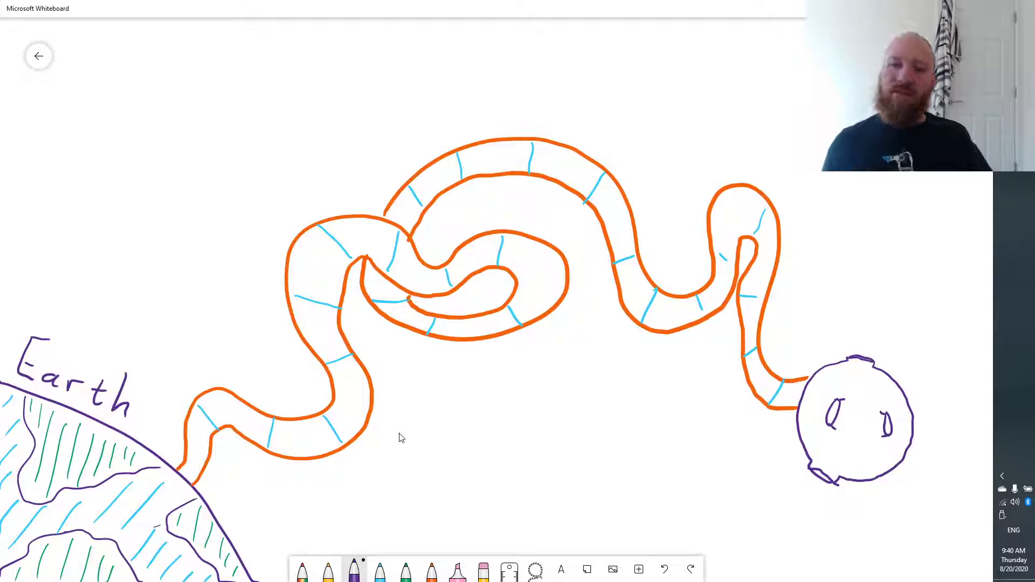
{"action": "left_click_drag", "start_coordinate": [854, 454], "coordinate": [857, 454]}
{"action": "left_click_drag", "start_coordinate": [861, 376], "coordinate": [813, 395]}
{"action": "left_click_drag", "start_coordinate": [895, 393], "coordinate": [905, 400]}
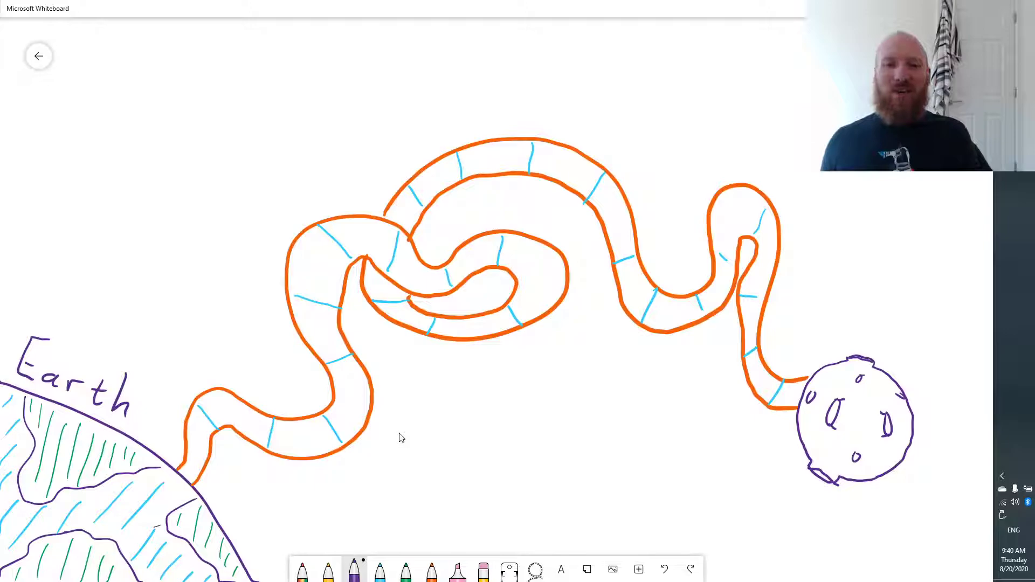
Draw five yellow stars on path spaces: lower bend, right bend, top, near planet, beside Earth
{"action": "left_click", "coordinate": [328, 571]}
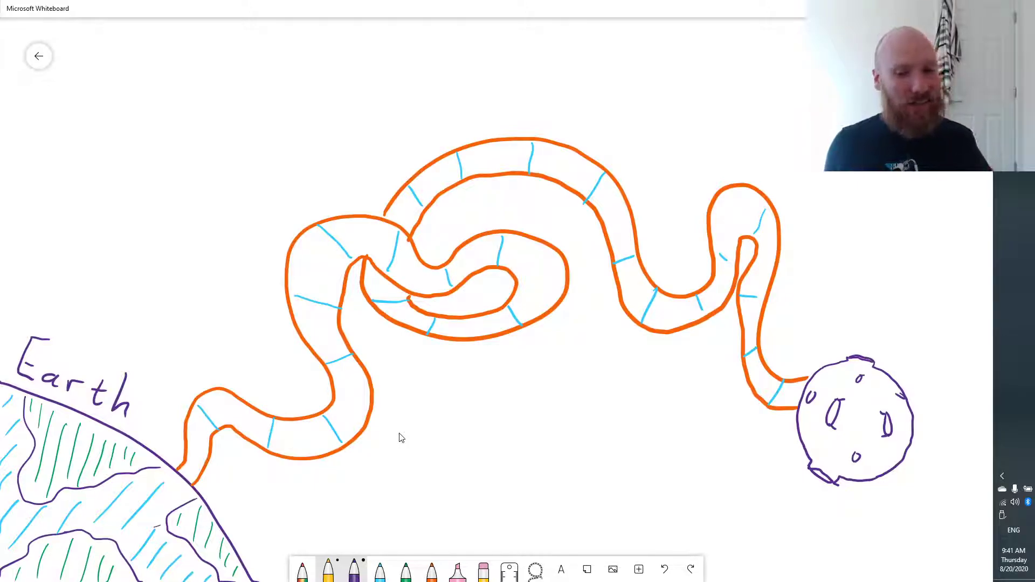
{"action": "mouse_move", "coordinate": [353, 383]}
{"action": "left_mouse_down"}
{"action": "mouse_move", "coordinate": [356, 406]}
{"action": "mouse_move", "coordinate": [341, 399]}
{"action": "mouse_move", "coordinate": [351, 389]}
{"action": "left_mouse_up"}
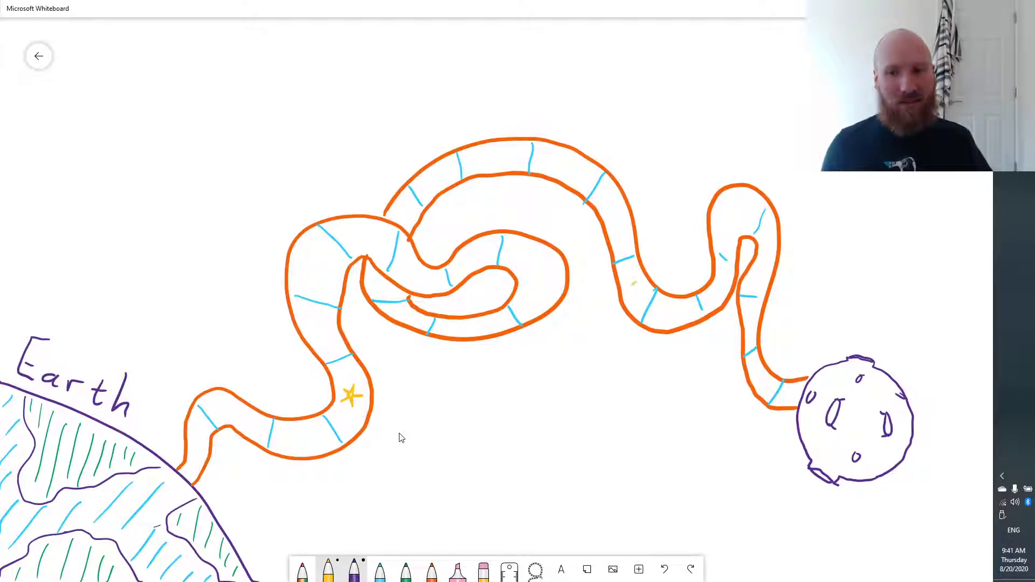
{"action": "mouse_move", "coordinate": [635, 279]}
{"action": "left_mouse_down"}
{"action": "mouse_move", "coordinate": [642, 296]}
{"action": "mouse_move", "coordinate": [631, 280]}
{"action": "left_mouse_up"}
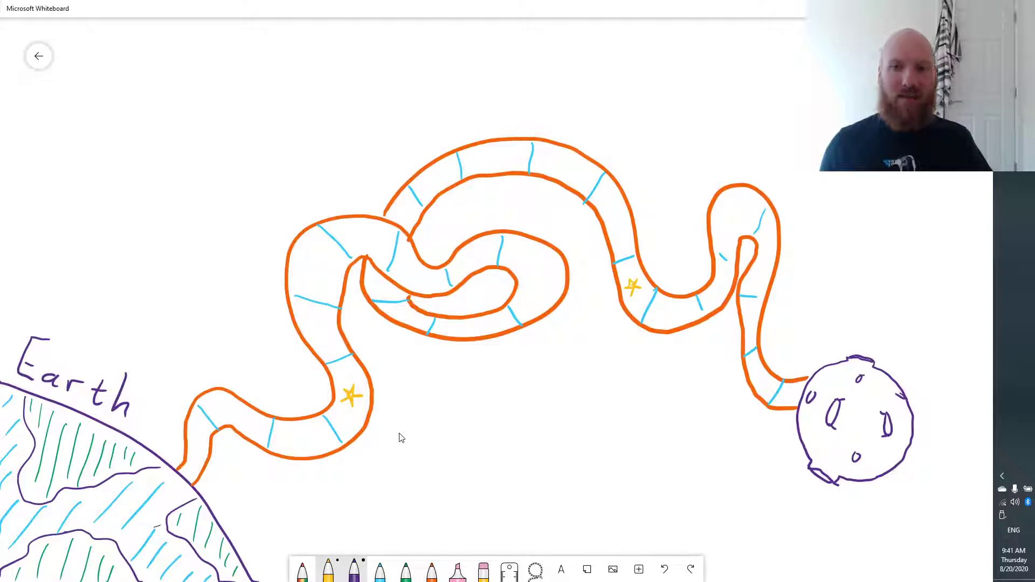
{"action": "mouse_move", "coordinate": [495, 147]}
{"action": "left_mouse_down"}
{"action": "mouse_move", "coordinate": [490, 160]}
{"action": "mouse_move", "coordinate": [504, 162]}
{"action": "left_mouse_up"}
{"action": "mouse_move", "coordinate": [492, 155]}
{"action": "left_mouse_down"}
{"action": "mouse_move", "coordinate": [491, 166]}
{"action": "mouse_move", "coordinate": [483, 157]}
{"action": "left_mouse_up"}
{"action": "left_click_drag", "start_coordinate": [482, 157], "coordinate": [490, 153]}
{"action": "mouse_move", "coordinate": [749, 315]}
{"action": "left_mouse_down"}
{"action": "mouse_move", "coordinate": [747, 327]}
{"action": "mouse_move", "coordinate": [756, 323]}
{"action": "left_mouse_up"}
{"action": "mouse_move", "coordinate": [747, 326]}
{"action": "left_mouse_down"}
{"action": "mouse_move", "coordinate": [757, 319]}
{"action": "mouse_move", "coordinate": [744, 322]}
{"action": "left_mouse_up"}
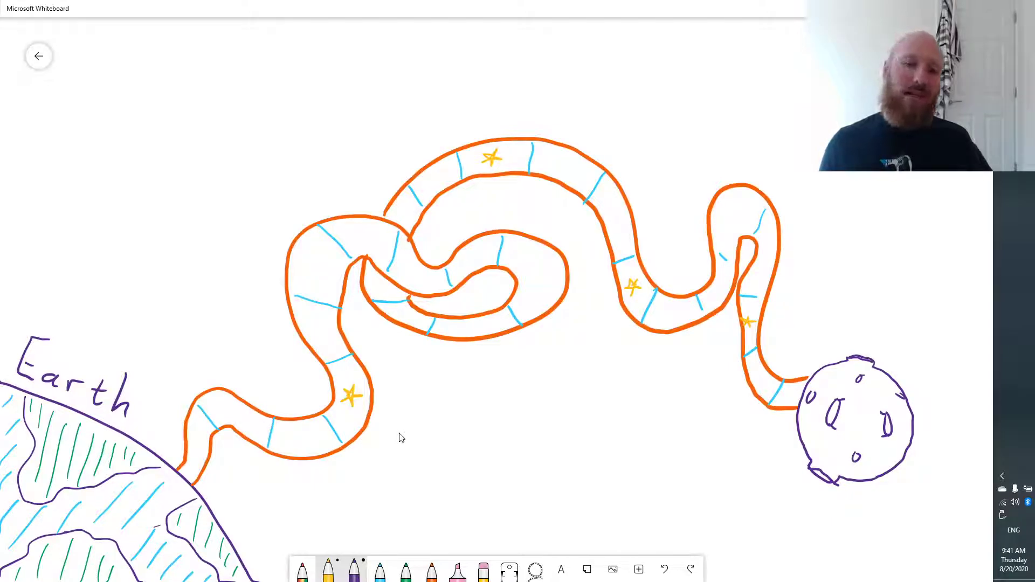
{"action": "left_click_drag", "start_coordinate": [193, 455], "coordinate": [196, 456]}
{"action": "left_click", "coordinate": [405, 570]}
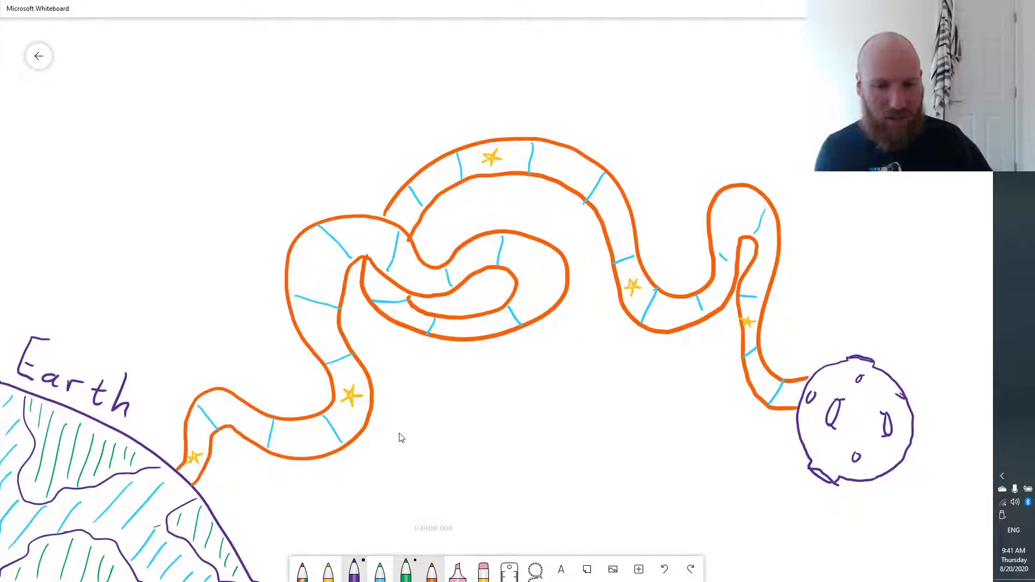
Draw four red bombs on the path's top, inner loop, left bend and right loop
{"action": "left_click", "coordinate": [380, 571]}
{"action": "left_click", "coordinate": [380, 570]}
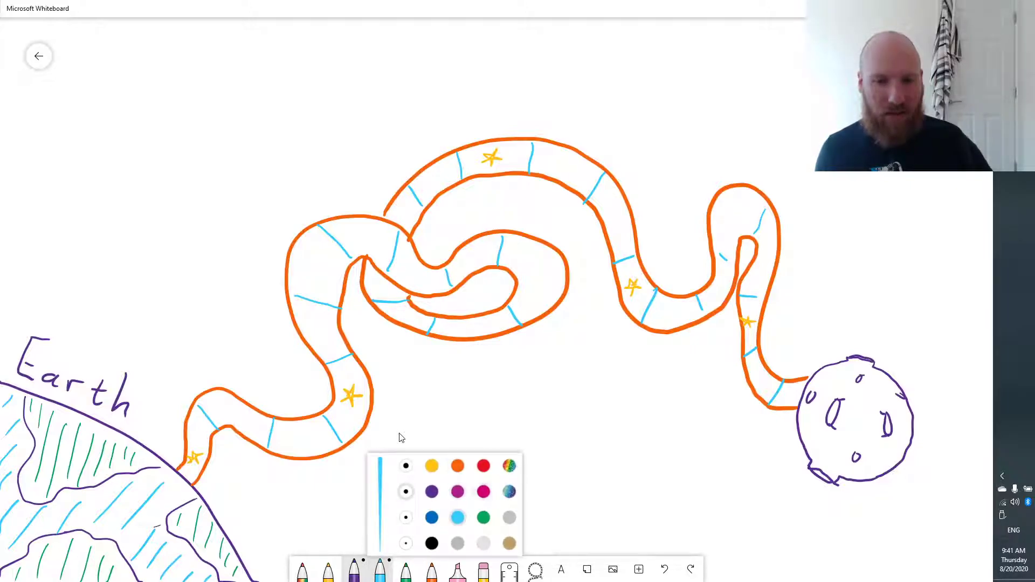
{"action": "left_click", "coordinate": [484, 465]}
{"action": "left_click_drag", "start_coordinate": [568, 162], "coordinate": [571, 170]}
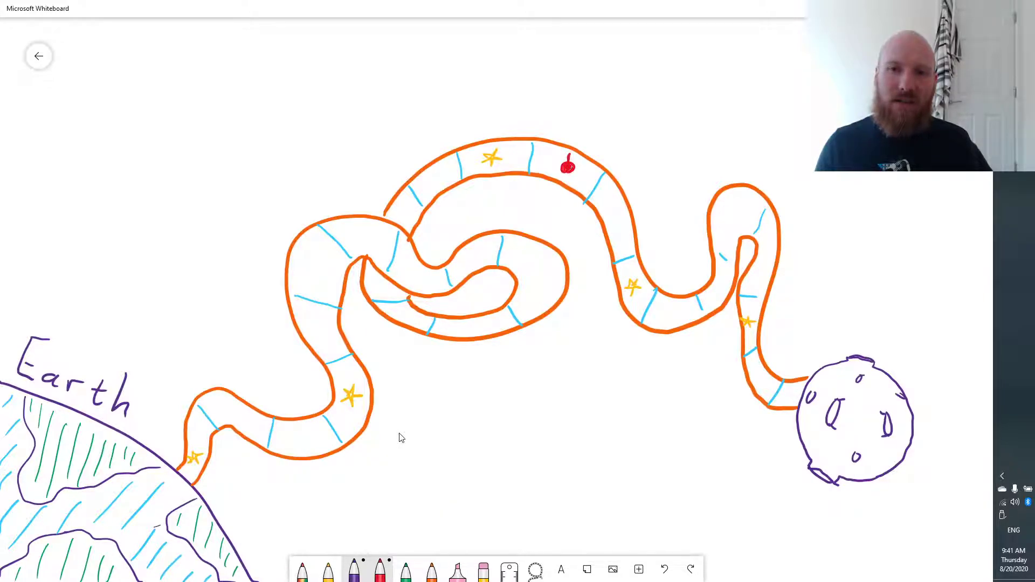
{"action": "left_click_drag", "start_coordinate": [412, 274], "coordinate": [416, 278]}
{"action": "left_click_drag", "start_coordinate": [325, 331], "coordinate": [323, 337]}
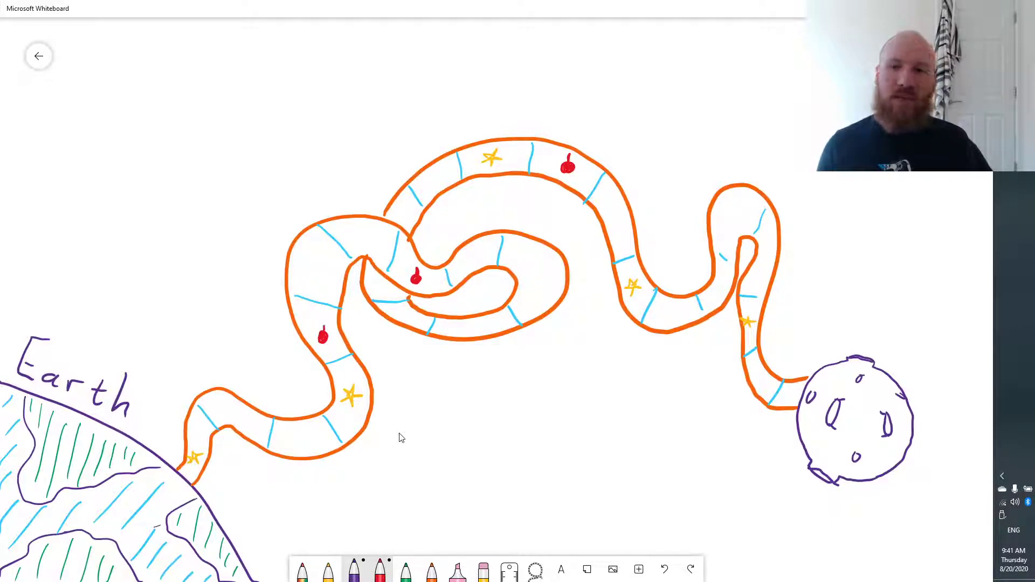
{"action": "mouse_move", "coordinate": [734, 214]}
{"action": "left_mouse_down"}
{"action": "mouse_move", "coordinate": [729, 223]}
{"action": "mouse_move", "coordinate": [737, 208]}
{"action": "left_mouse_up"}
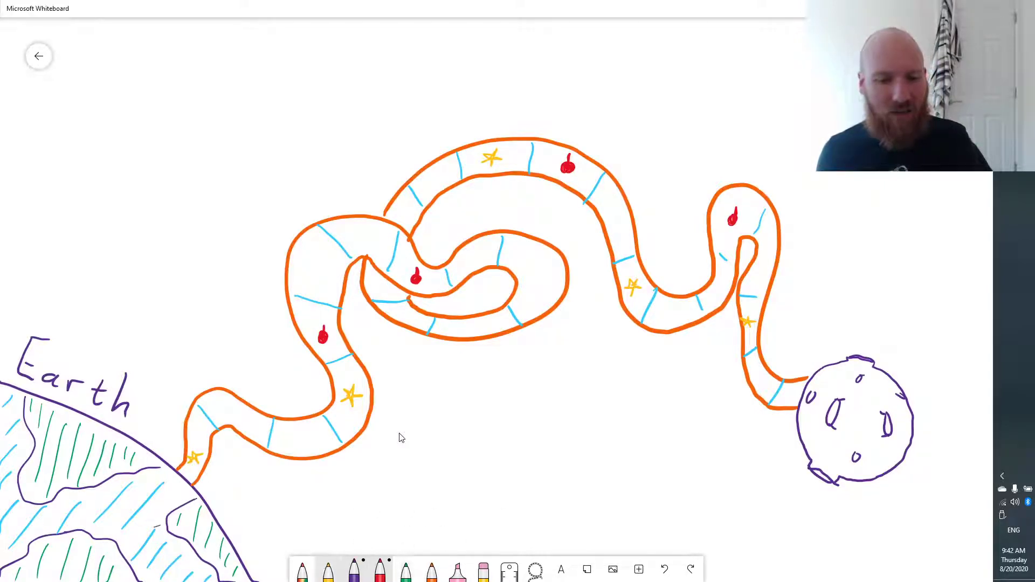
Sketch a small rocket with an inner detail beside Earth at the path's start
{"action": "left_click", "coordinate": [303, 570]}
{"action": "mouse_move", "coordinate": [199, 528]}
{"action": "left_mouse_down"}
{"action": "mouse_move", "coordinate": [232, 503]}
{"action": "mouse_move", "coordinate": [221, 509]}
{"action": "mouse_move", "coordinate": [242, 550]}
{"action": "mouse_move", "coordinate": [263, 515]}
{"action": "mouse_move", "coordinate": [234, 502]}
{"action": "mouse_move", "coordinate": [272, 476]}
{"action": "mouse_move", "coordinate": [266, 507]}
{"action": "mouse_move", "coordinate": [272, 491]}
{"action": "mouse_move", "coordinate": [252, 501]}
{"action": "mouse_move", "coordinate": [262, 493]}
{"action": "left_mouse_up"}
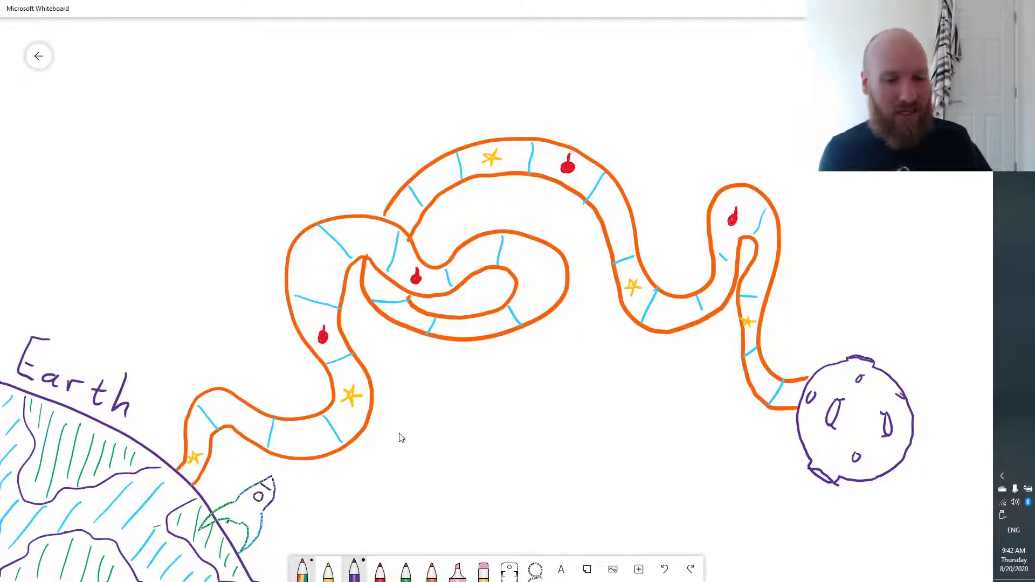
{"action": "left_click_drag", "start_coordinate": [229, 522], "coordinate": [241, 526]}
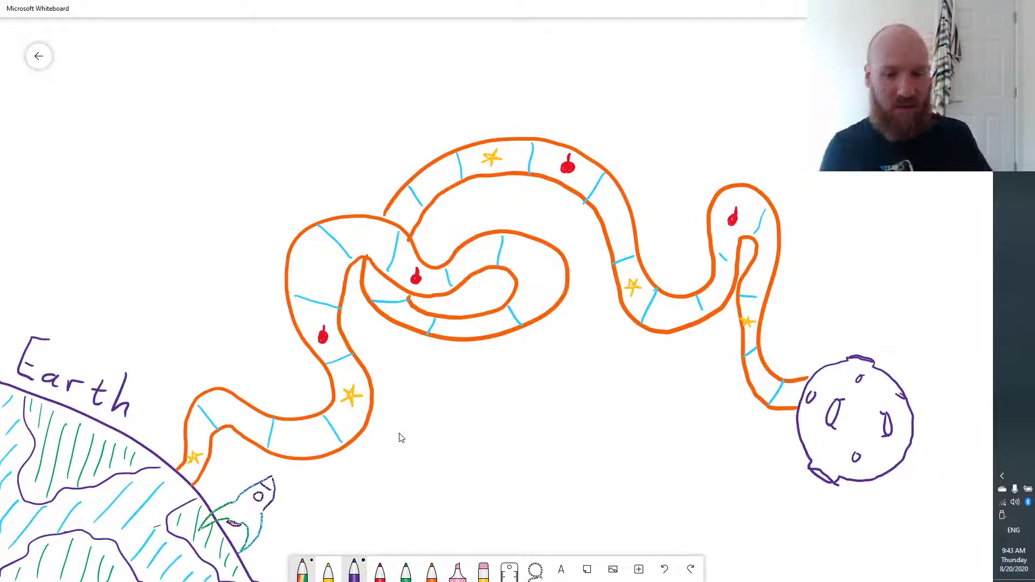
Highlight in pink from Earth's starting square along the path through the inner loop to the top star
{"action": "left_click", "coordinate": [458, 571]}
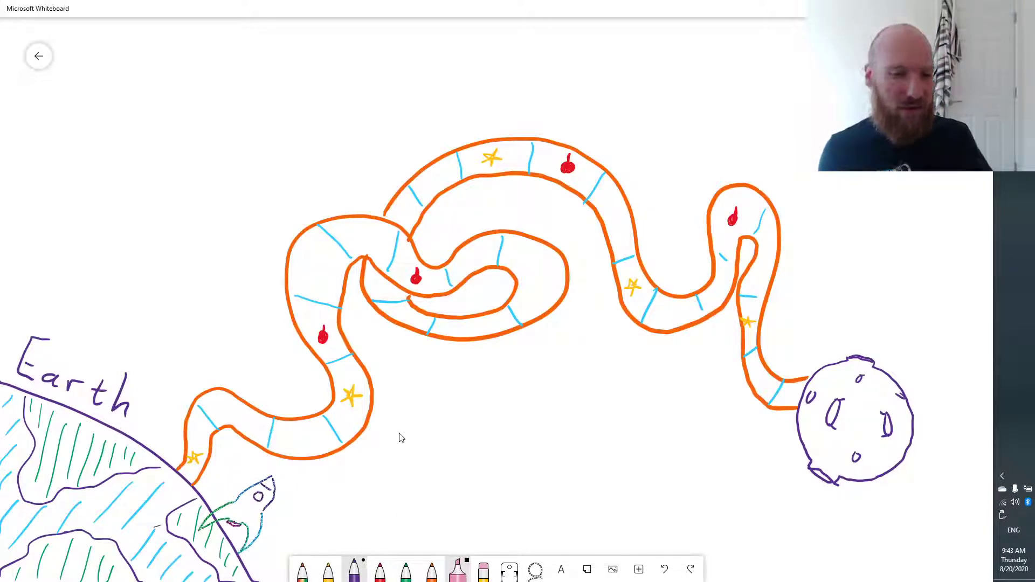
{"action": "mouse_move", "coordinate": [159, 483]}
{"action": "left_mouse_down"}
{"action": "mouse_move", "coordinate": [171, 489]}
{"action": "mouse_move", "coordinate": [157, 506]}
{"action": "mouse_move", "coordinate": [176, 484]}
{"action": "left_mouse_up"}
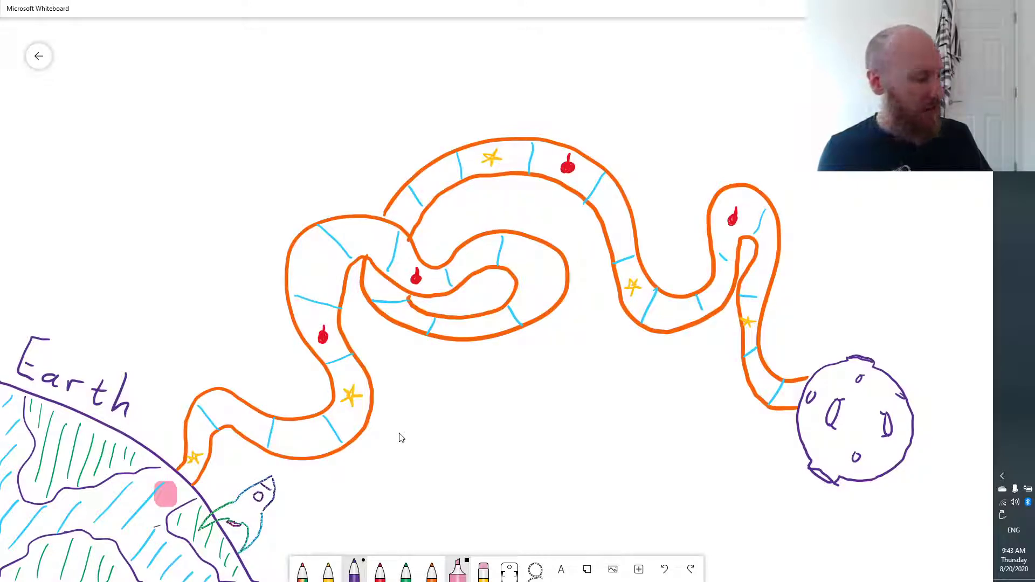
{"action": "mouse_move", "coordinate": [168, 491]}
{"action": "left_mouse_down"}
{"action": "mouse_move", "coordinate": [202, 429]}
{"action": "mouse_move", "coordinate": [245, 415]}
{"action": "mouse_move", "coordinate": [288, 436]}
{"action": "mouse_move", "coordinate": [326, 430]}
{"action": "mouse_move", "coordinate": [351, 394]}
{"action": "mouse_move", "coordinate": [343, 356]}
{"action": "mouse_move", "coordinate": [315, 329]}
{"action": "mouse_move", "coordinate": [317, 338]}
{"action": "mouse_move", "coordinate": [325, 330]}
{"action": "left_mouse_up"}
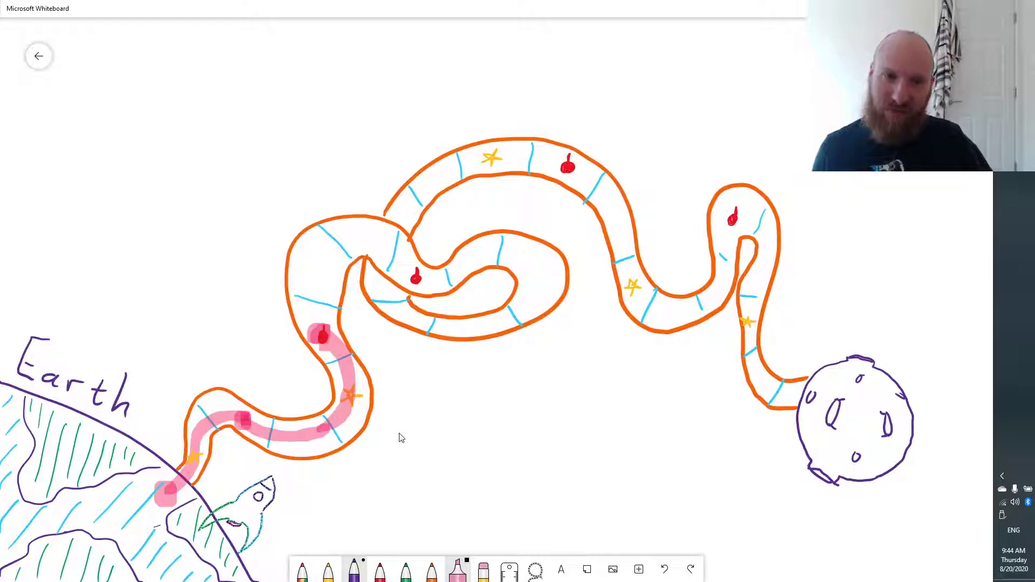
{"action": "mouse_move", "coordinate": [322, 332]}
{"action": "left_mouse_down"}
{"action": "mouse_move", "coordinate": [319, 282]}
{"action": "mouse_move", "coordinate": [361, 239]}
{"action": "mouse_move", "coordinate": [421, 277]}
{"action": "mouse_move", "coordinate": [534, 257]}
{"action": "mouse_move", "coordinate": [509, 318]}
{"action": "mouse_move", "coordinate": [405, 324]}
{"action": "mouse_move", "coordinate": [380, 297]}
{"action": "left_mouse_up"}
{"action": "mouse_move", "coordinate": [403, 220]}
{"action": "left_mouse_down"}
{"action": "mouse_move", "coordinate": [418, 198]}
{"action": "mouse_move", "coordinate": [496, 151]}
{"action": "left_mouse_up"}
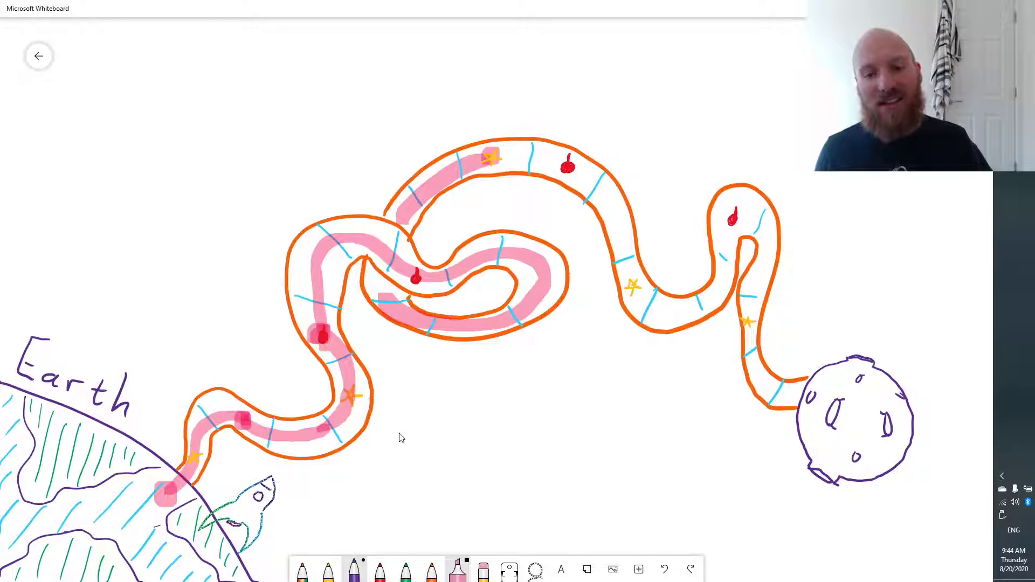
Draw a wavy line from the top star down to the right-bend star and mark it pink
{"action": "left_click", "coordinate": [406, 570]}
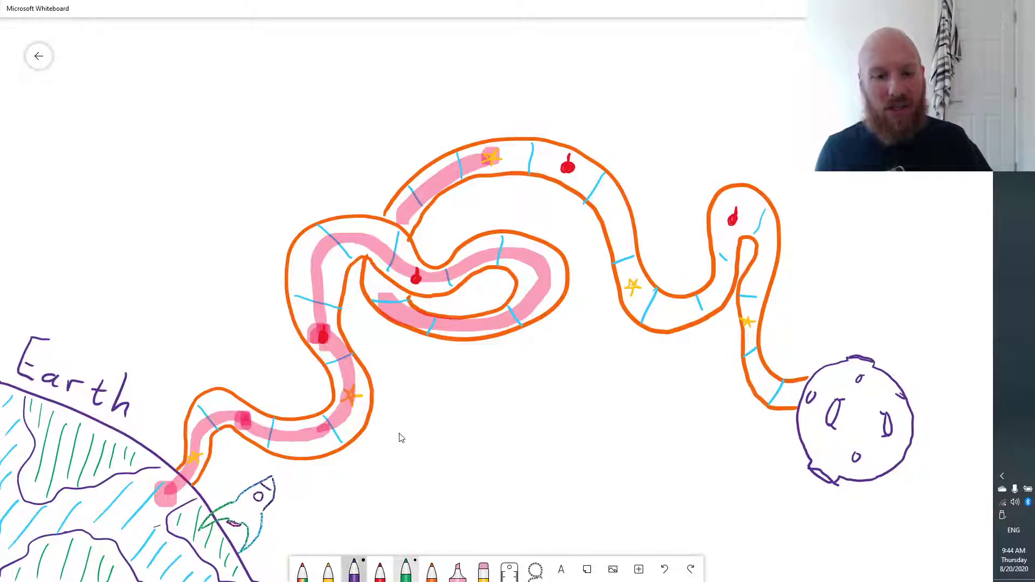
{"action": "left_click", "coordinate": [302, 570]}
{"action": "mouse_move", "coordinate": [509, 180]}
{"action": "left_mouse_down"}
{"action": "mouse_move", "coordinate": [561, 214]}
{"action": "mouse_move", "coordinate": [590, 252]}
{"action": "mouse_move", "coordinate": [604, 296]}
{"action": "mouse_move", "coordinate": [632, 297]}
{"action": "left_mouse_up"}
{"action": "left_click", "coordinate": [457, 570]}
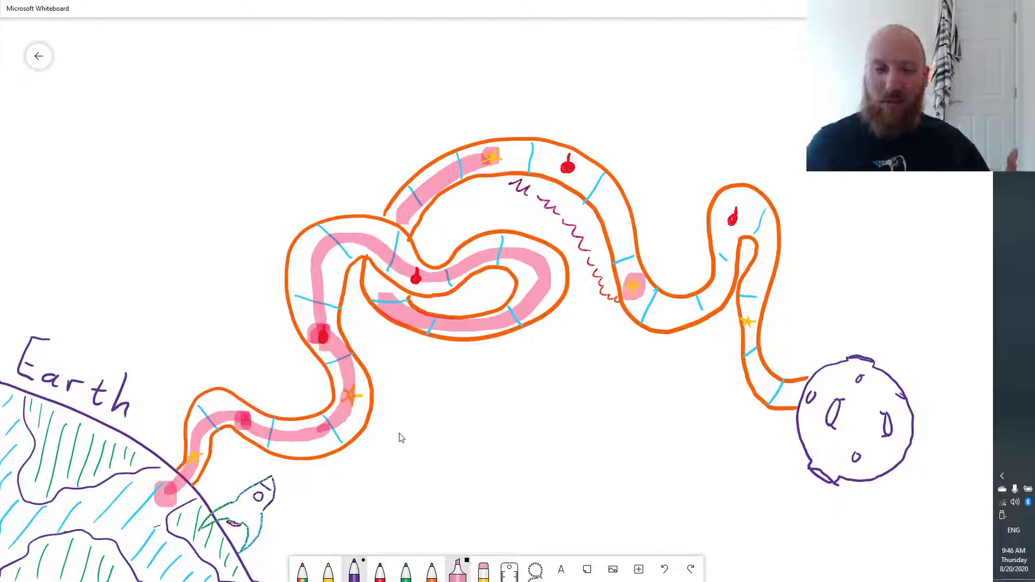
Draw three orange trees at the top left and a two-edged road winding rightward
{"action": "left_click", "coordinate": [432, 570]}
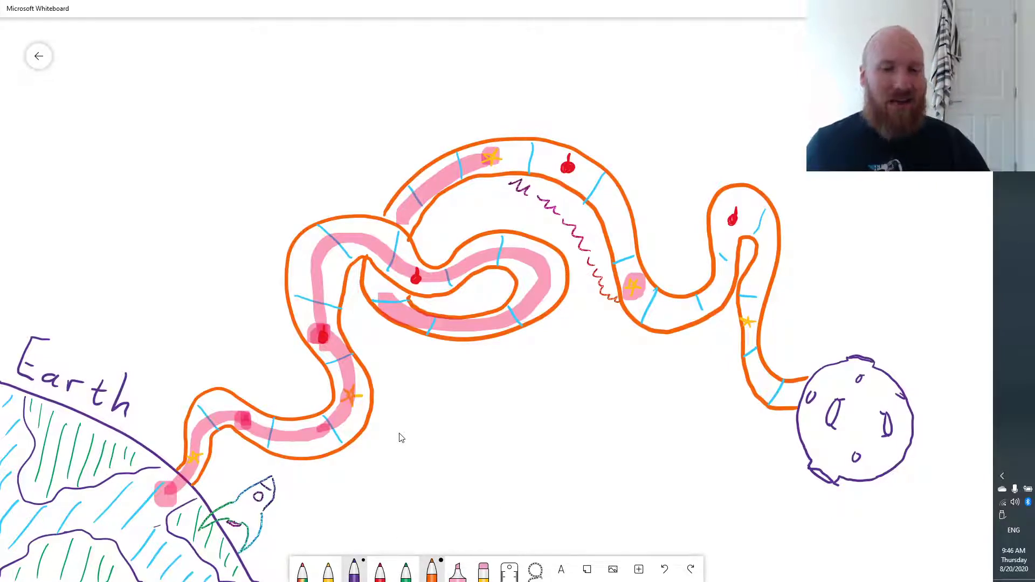
{"action": "mouse_move", "coordinate": [127, 168]}
{"action": "left_mouse_down"}
{"action": "mouse_move", "coordinate": [130, 194]}
{"action": "mouse_move", "coordinate": [138, 198]}
{"action": "mouse_move", "coordinate": [133, 146]}
{"action": "mouse_move", "coordinate": [163, 196]}
{"action": "mouse_move", "coordinate": [172, 193]}
{"action": "left_mouse_up"}
{"action": "mouse_move", "coordinate": [139, 178]}
{"action": "left_mouse_down"}
{"action": "mouse_move", "coordinate": [167, 167]}
{"action": "mouse_move", "coordinate": [171, 141]}
{"action": "mouse_move", "coordinate": [191, 198]}
{"action": "mouse_move", "coordinate": [211, 144]}
{"action": "mouse_move", "coordinate": [200, 172]}
{"action": "mouse_move", "coordinate": [189, 169]}
{"action": "left_mouse_up"}
{"action": "left_click", "coordinate": [185, 134]}
{"action": "mouse_move", "coordinate": [184, 134]}
{"action": "left_mouse_down"}
{"action": "mouse_move", "coordinate": [370, 83]}
{"action": "mouse_move", "coordinate": [471, 70]}
{"action": "left_mouse_up"}
{"action": "mouse_move", "coordinate": [215, 141]}
{"action": "left_mouse_down"}
{"action": "mouse_move", "coordinate": [280, 92]}
{"action": "mouse_move", "coordinate": [413, 124]}
{"action": "mouse_move", "coordinate": [475, 89]}
{"action": "mouse_move", "coordinate": [473, 61]}
{"action": "mouse_move", "coordinate": [489, 81]}
{"action": "mouse_move", "coordinate": [509, 80]}
{"action": "mouse_move", "coordinate": [526, 54]}
{"action": "mouse_move", "coordinate": [524, 86]}
{"action": "mouse_move", "coordinate": [549, 51]}
{"action": "mouse_move", "coordinate": [548, 92]}
{"action": "left_mouse_up"}
Sketch tall city buildings with windows at the road's end
{"action": "left_click", "coordinate": [478, 63]}
{"action": "mouse_move", "coordinate": [496, 38]}
{"action": "left_mouse_down"}
{"action": "mouse_move", "coordinate": [517, 68]}
{"action": "mouse_move", "coordinate": [547, 65]}
{"action": "left_mouse_up"}
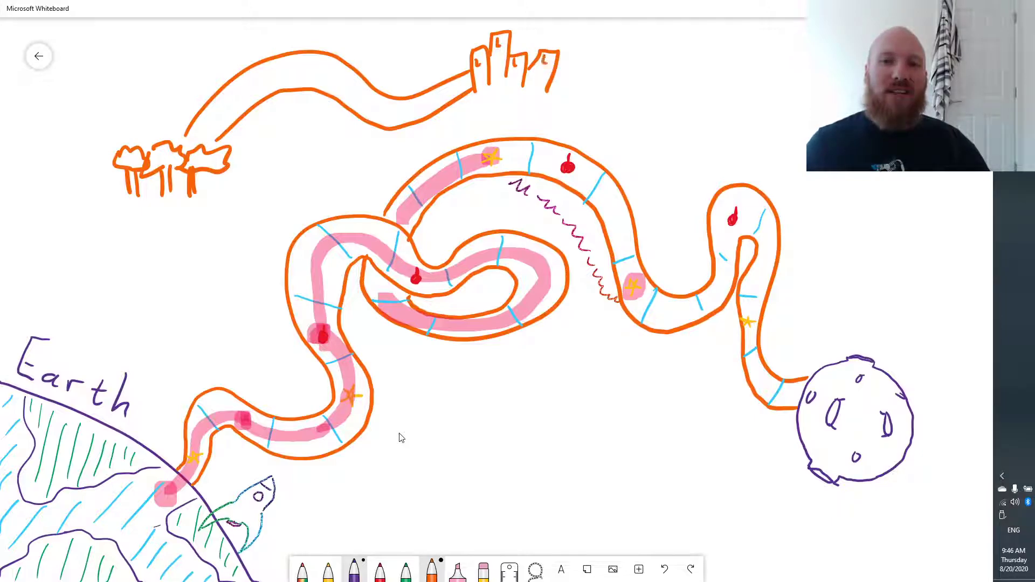
{"action": "mouse_move", "coordinate": [480, 70]}
{"action": "left_mouse_down"}
{"action": "mouse_move", "coordinate": [516, 77]}
{"action": "mouse_move", "coordinate": [502, 62]}
{"action": "mouse_move", "coordinate": [543, 81]}
{"action": "left_mouse_up"}
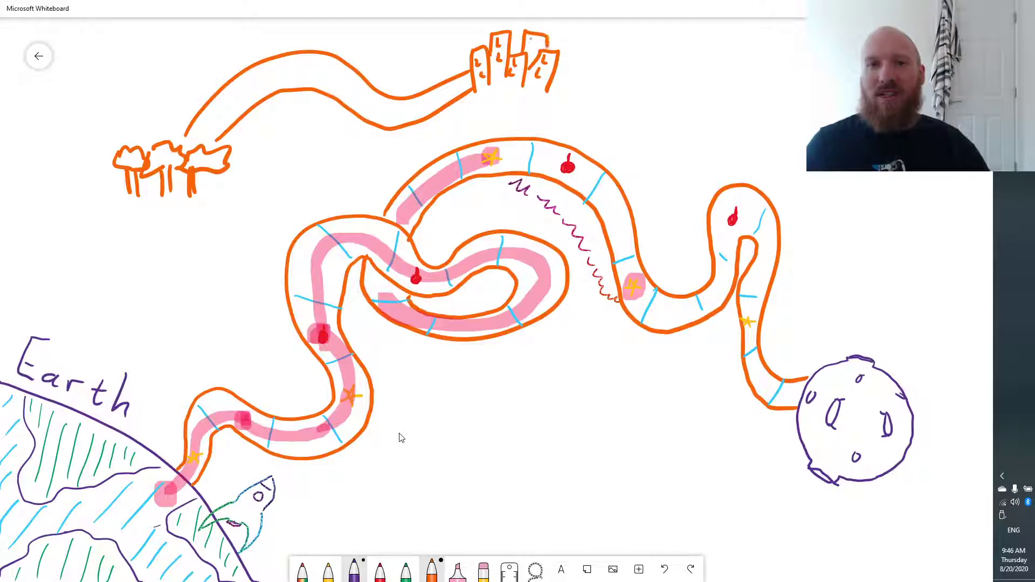
Add two window marks to the rightmost building and orange cross-lines dividing the upper tree-to-city road into spaces
{"action": "left_click_drag", "start_coordinate": [530, 38], "coordinate": [534, 48]}
{"action": "left_click_drag", "start_coordinate": [538, 41], "coordinate": [541, 50]}
{"action": "left_click_drag", "start_coordinate": [231, 88], "coordinate": [242, 106]}
{"action": "left_click_drag", "start_coordinate": [271, 61], "coordinate": [281, 87]}
{"action": "mouse_move", "coordinate": [325, 56]}
{"action": "left_mouse_down"}
{"action": "mouse_move", "coordinate": [324, 85]}
{"action": "mouse_move", "coordinate": [350, 101]}
{"action": "mouse_move", "coordinate": [400, 110]}
{"action": "mouse_move", "coordinate": [441, 101]}
{"action": "left_mouse_up"}
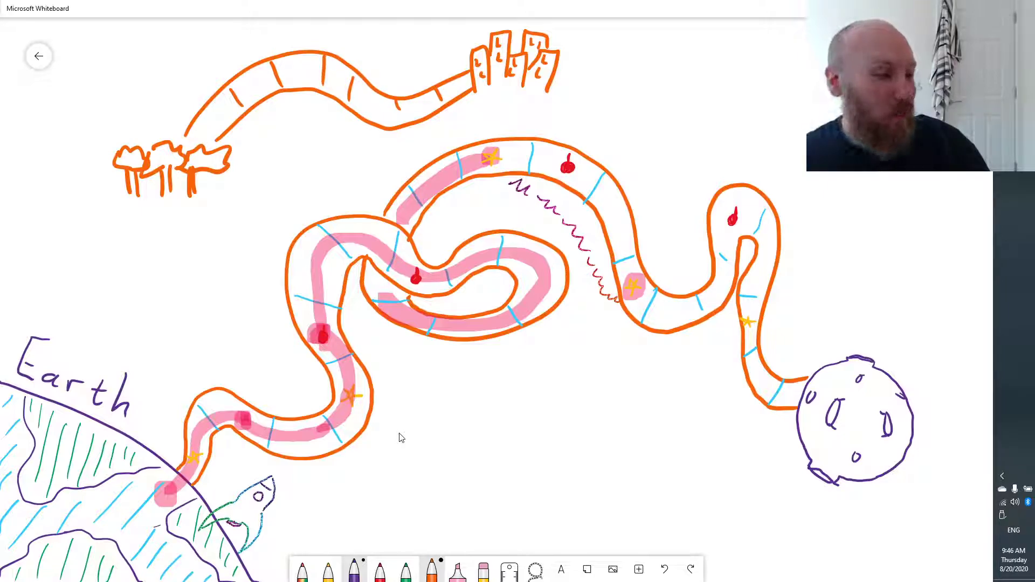